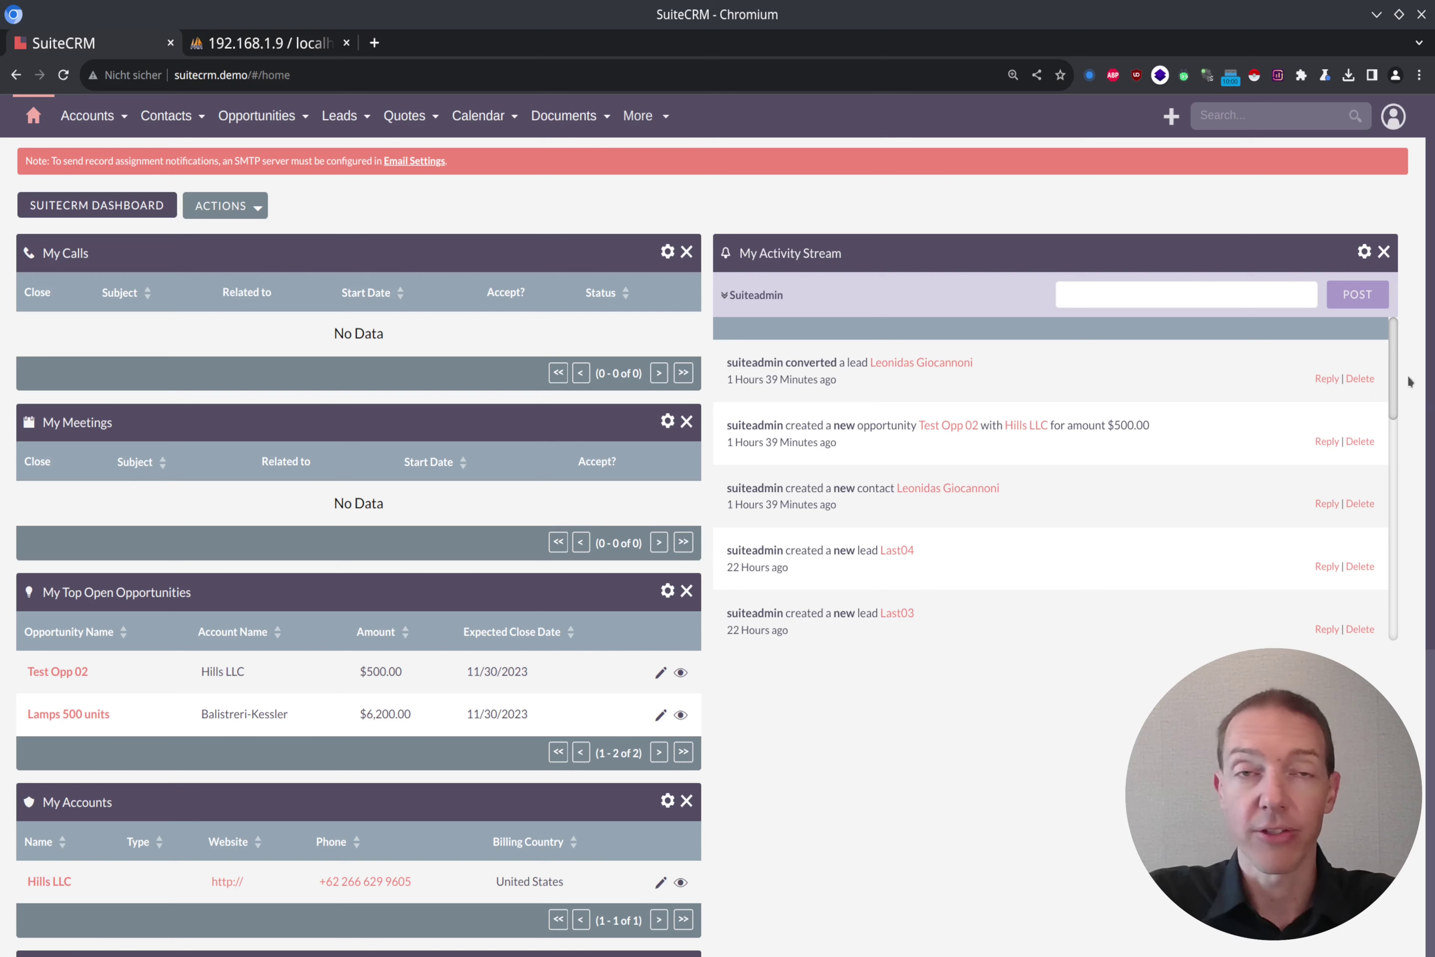
Set the system currency's ISO 4217 code to EUR in the administration locale settings and save
left_click(1395, 122)
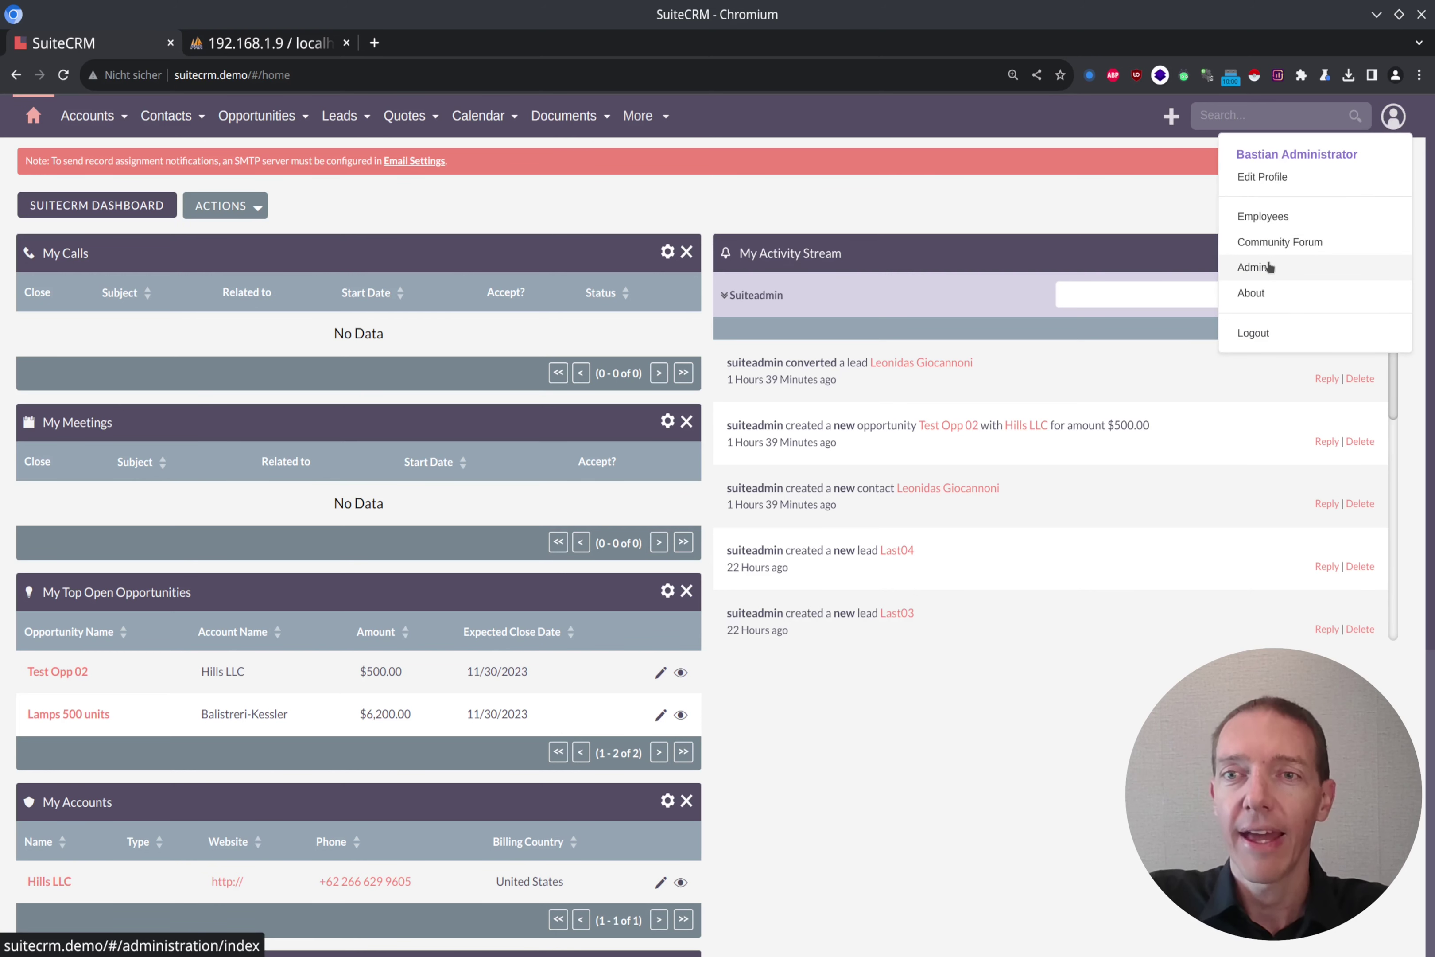
left_click(1254, 267)
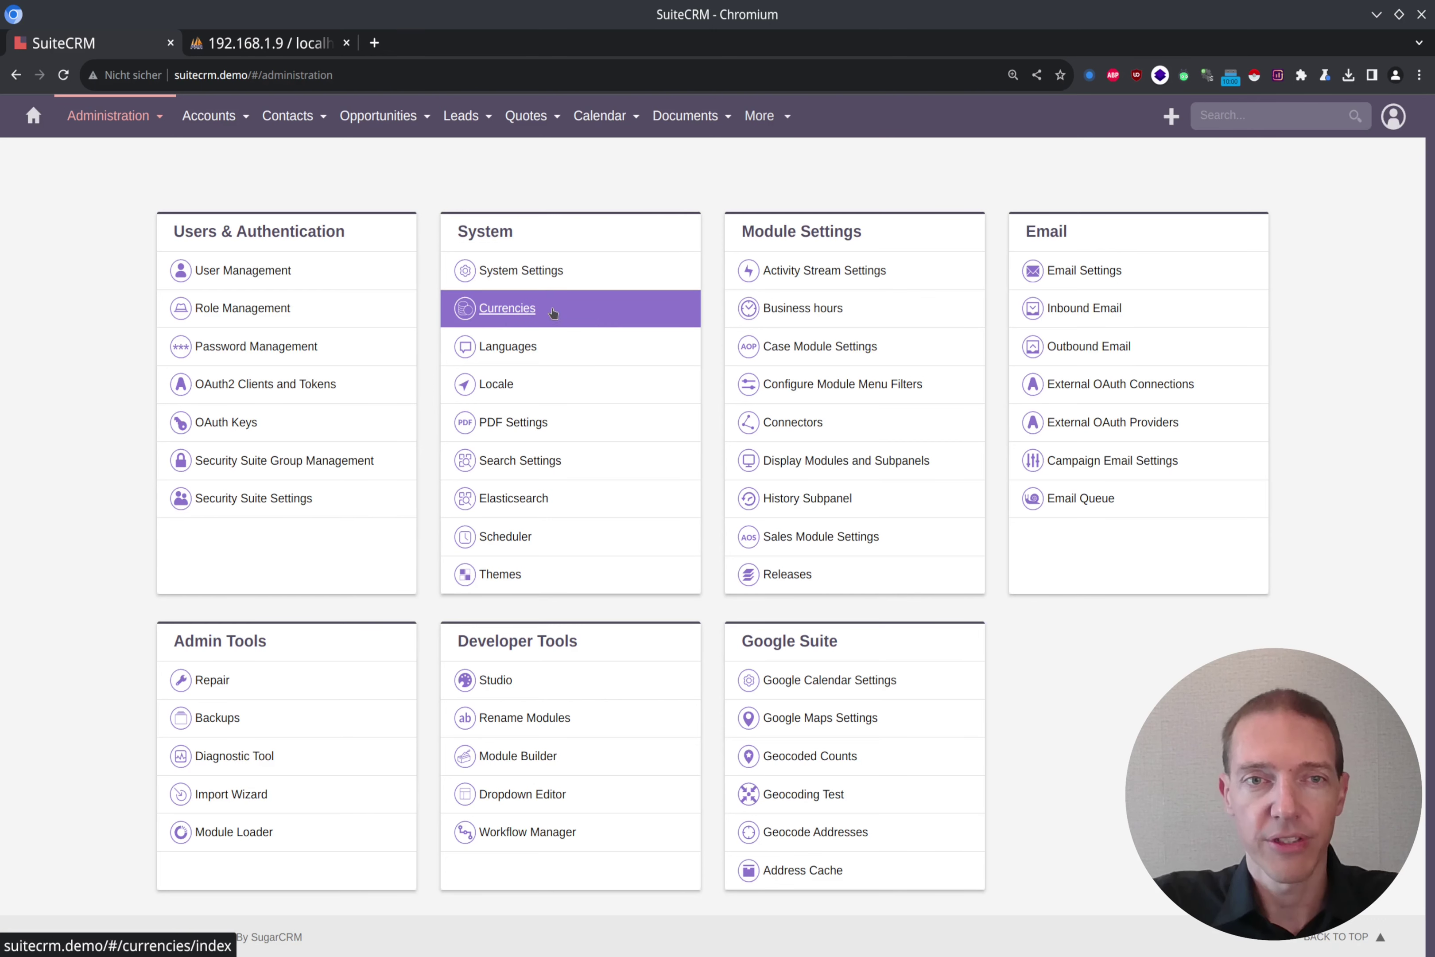
left_click(497, 385)
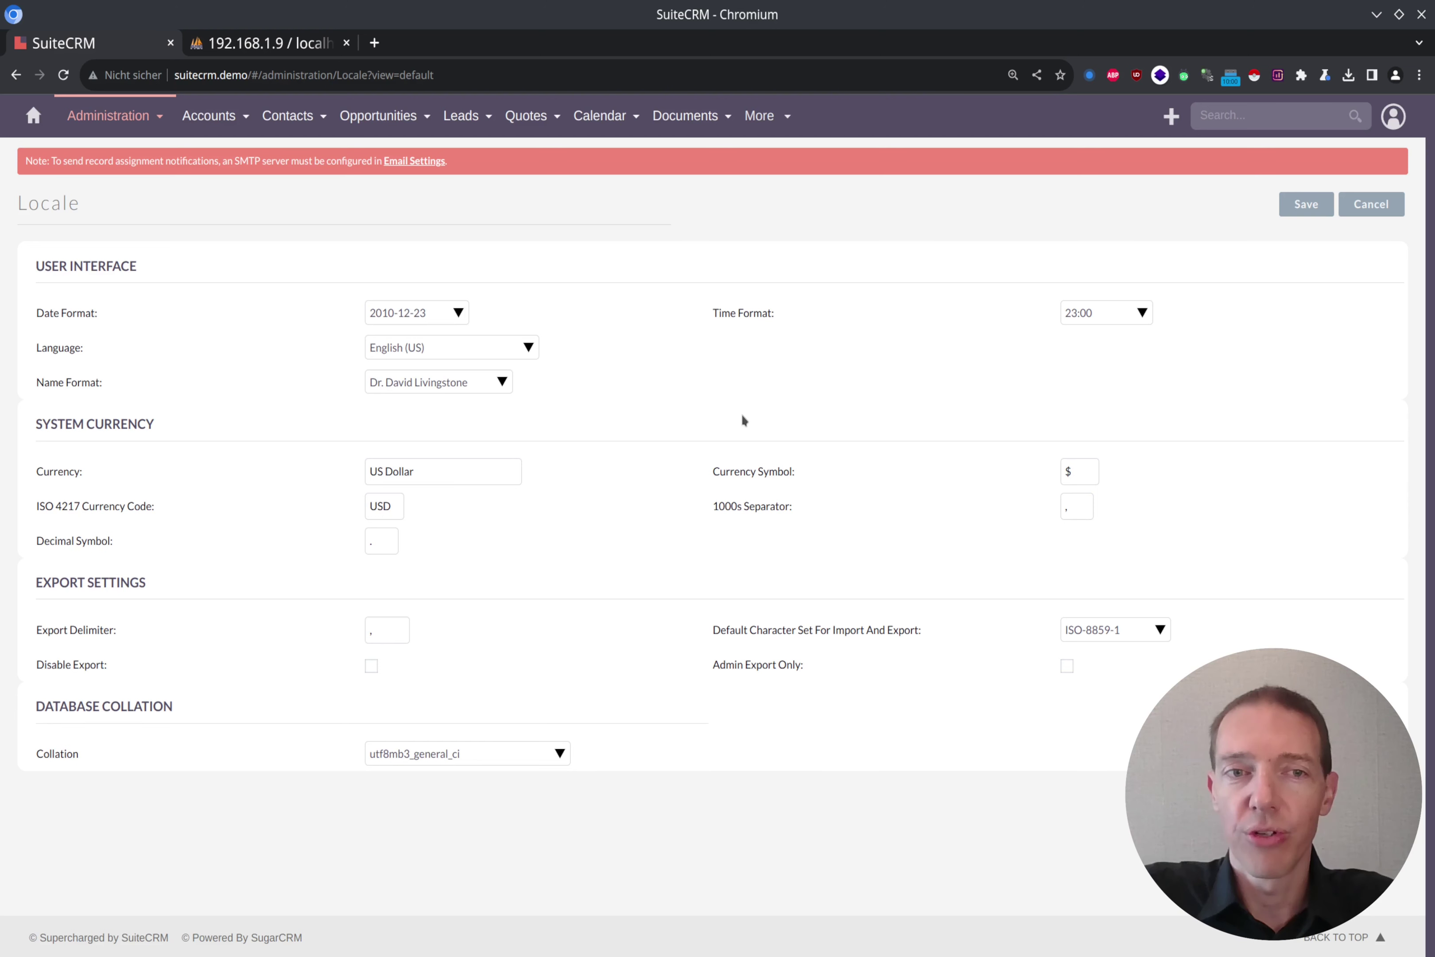
left_click_drag(1080, 467, 1061, 471)
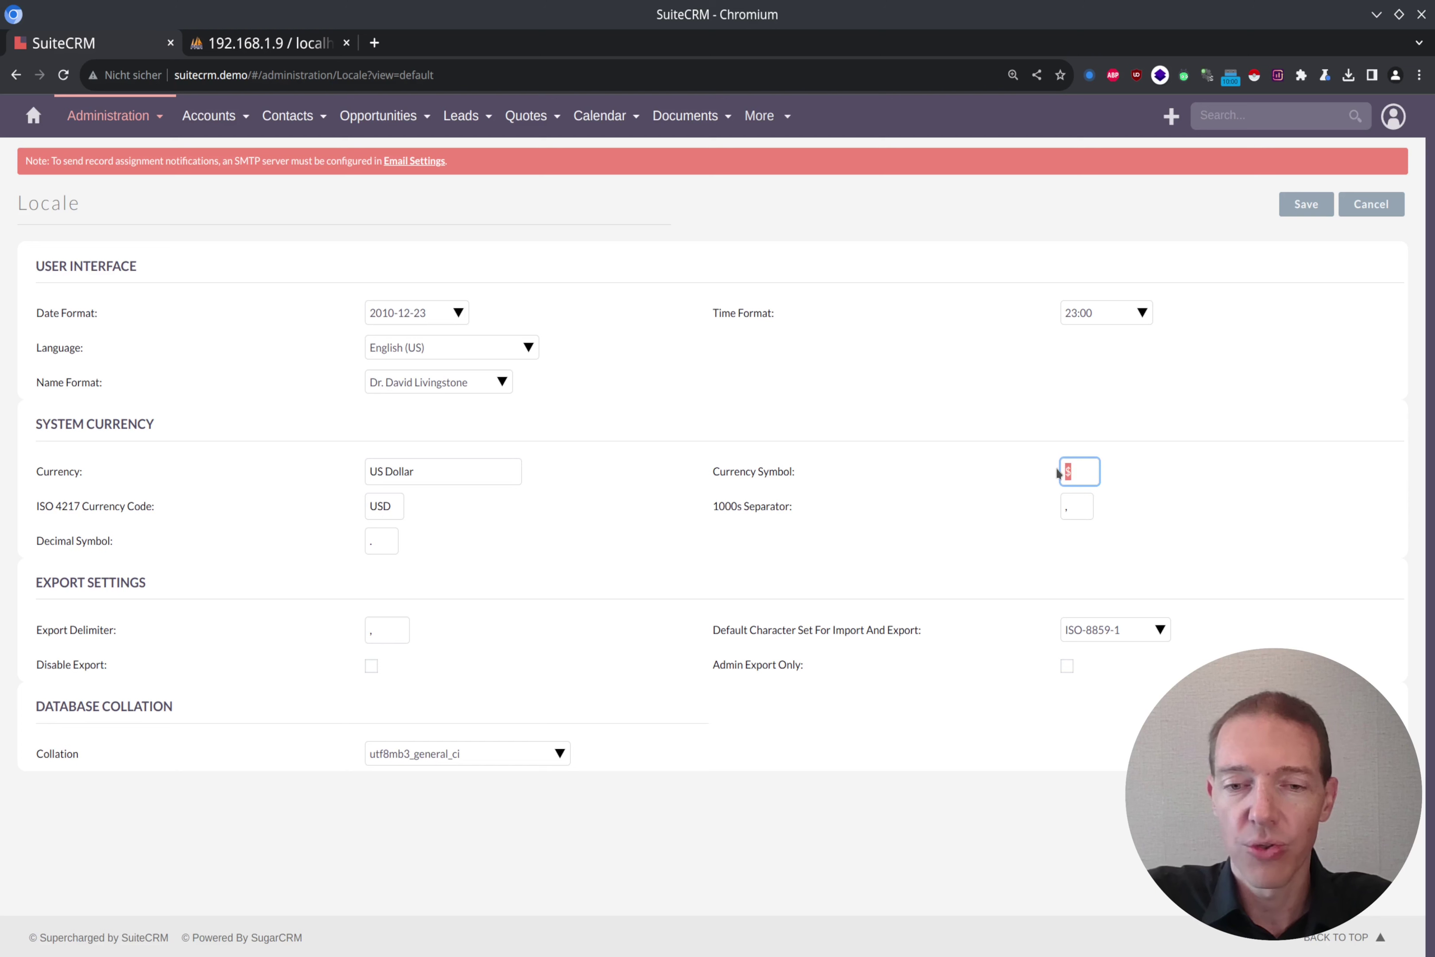
key("Tab")
type("EUR")
left_click(1306, 204)
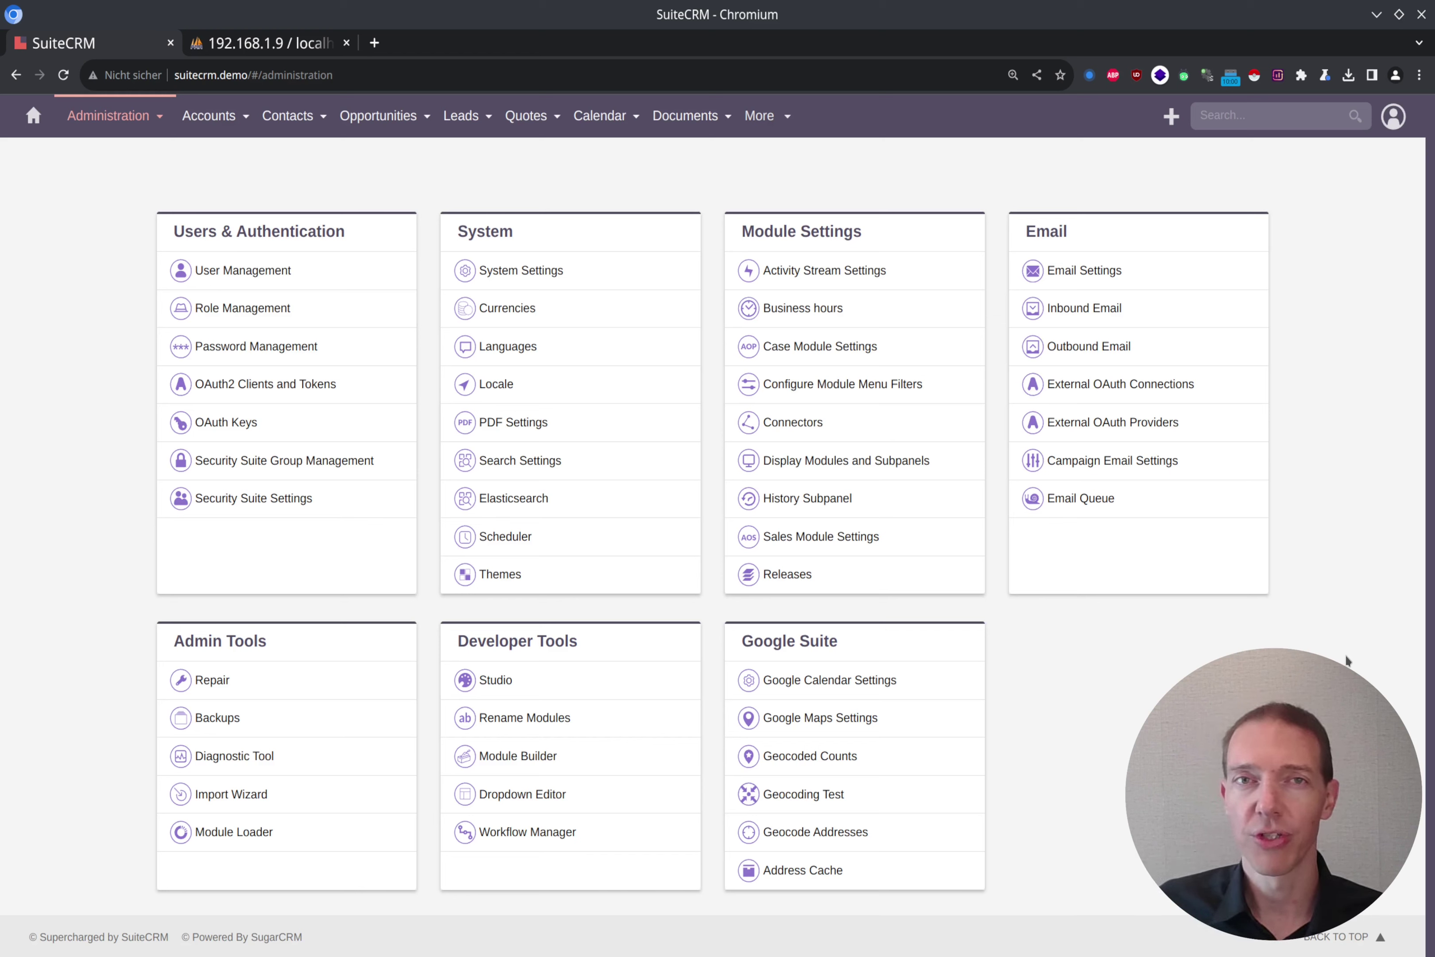
Switch to phpMyAdmin and examine the usdollar columns in the structure of the aos_products_quotes table
left_click(280, 43)
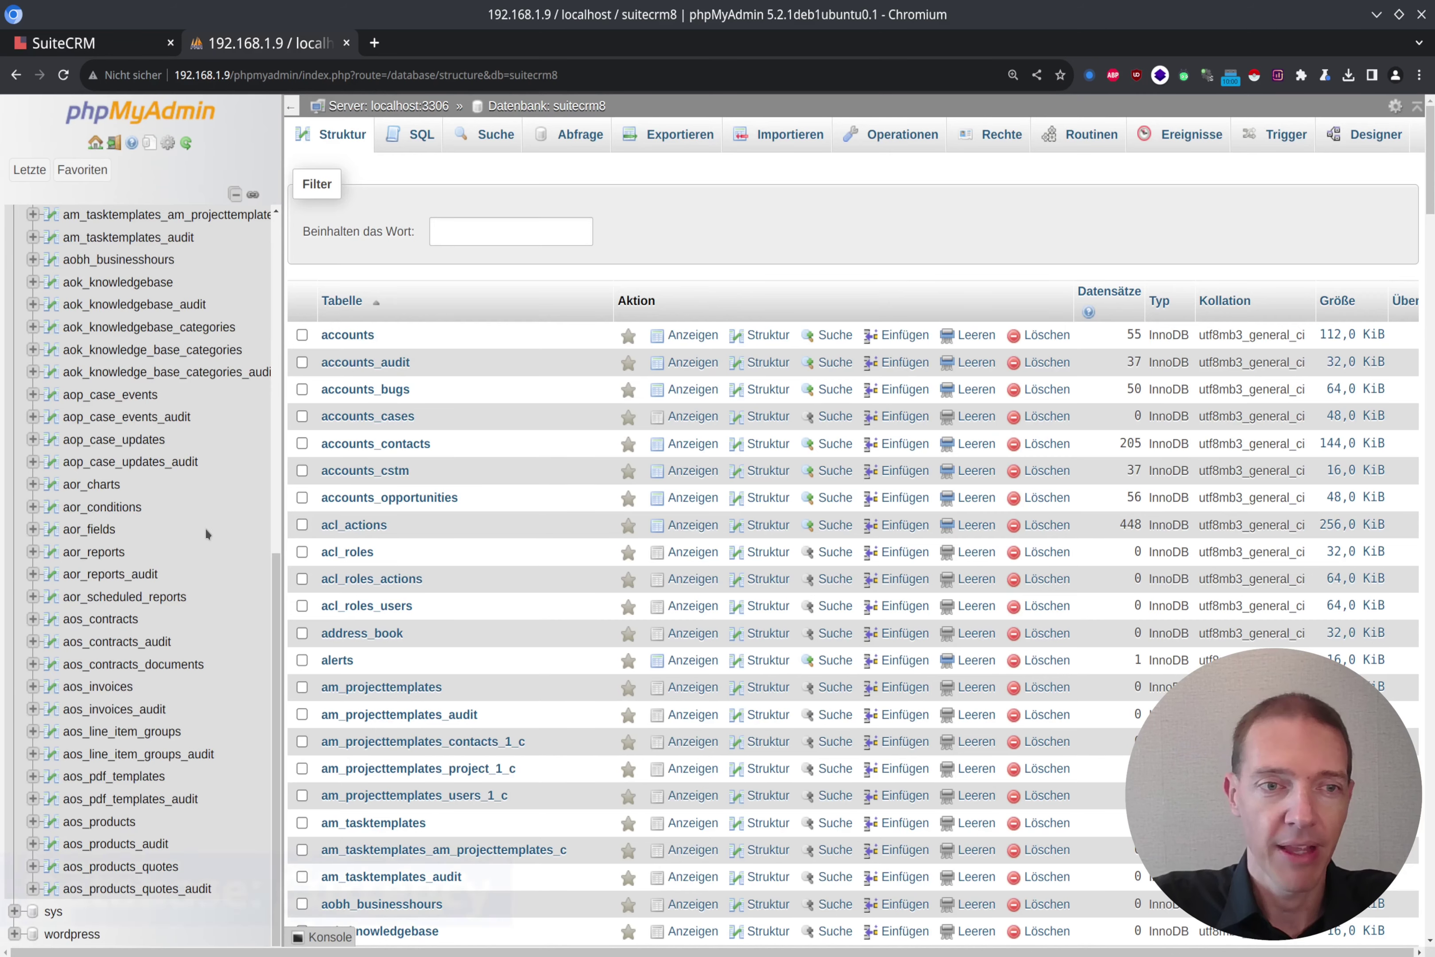
scroll(189, 806, "down", 2)
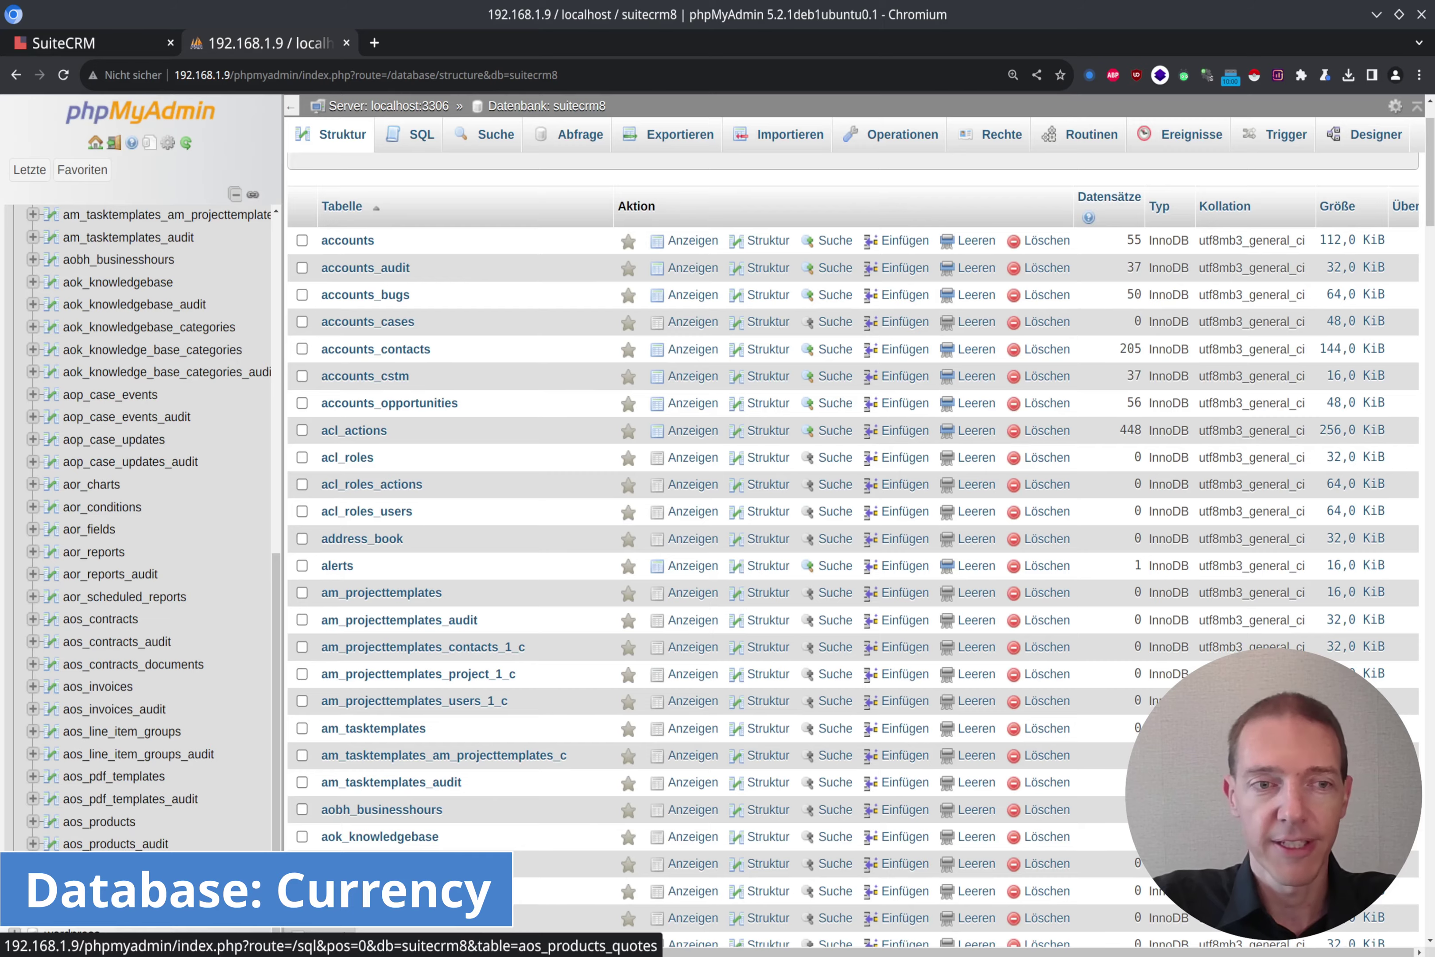
left_click(118, 866)
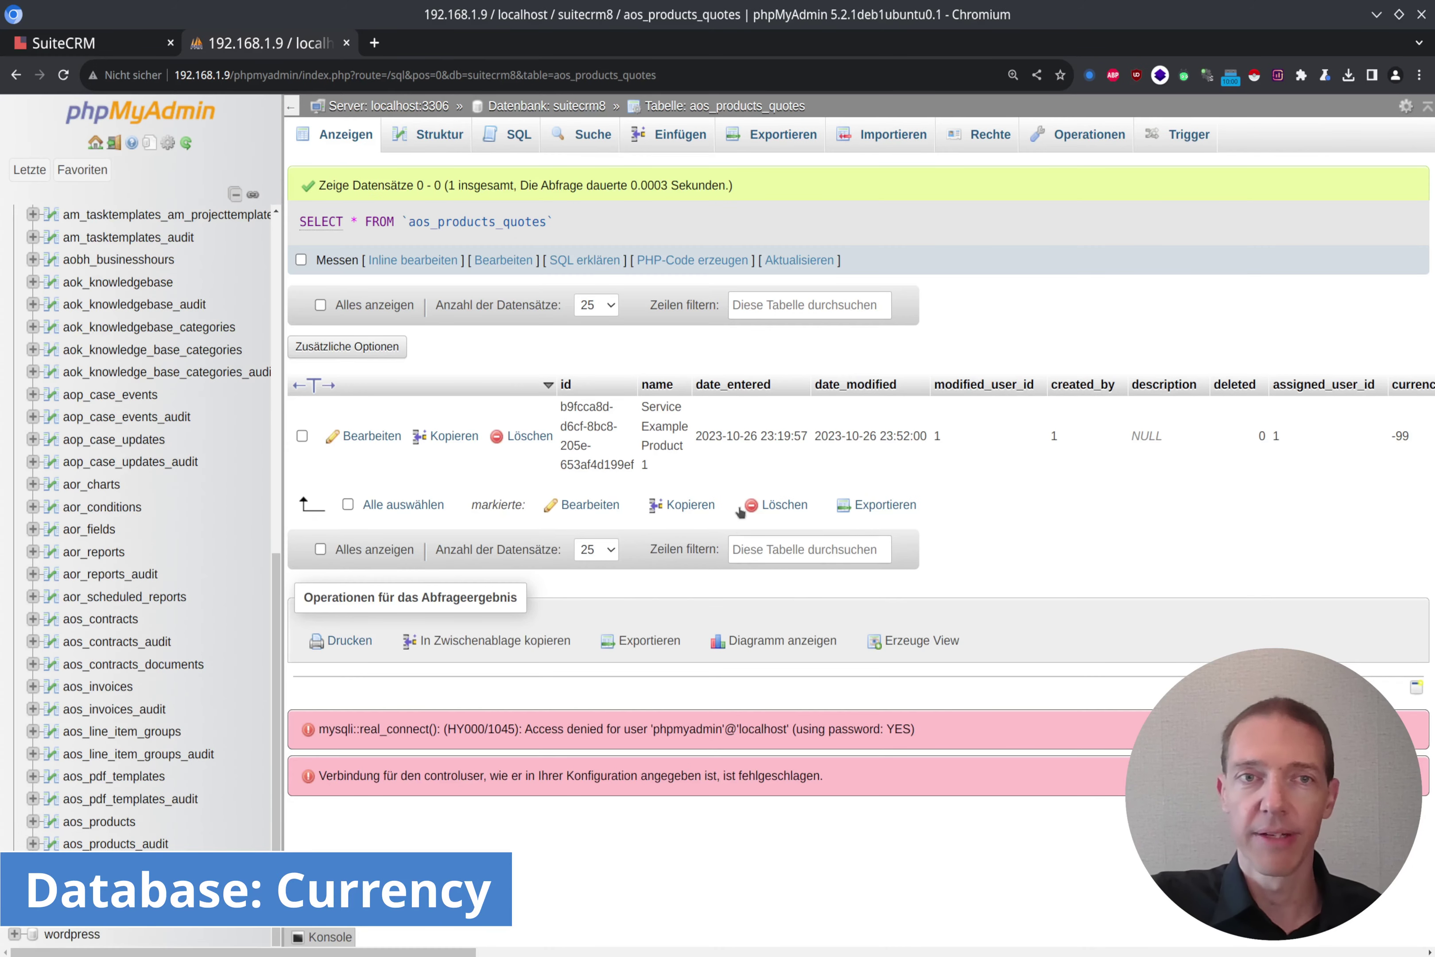
left_click(452, 142)
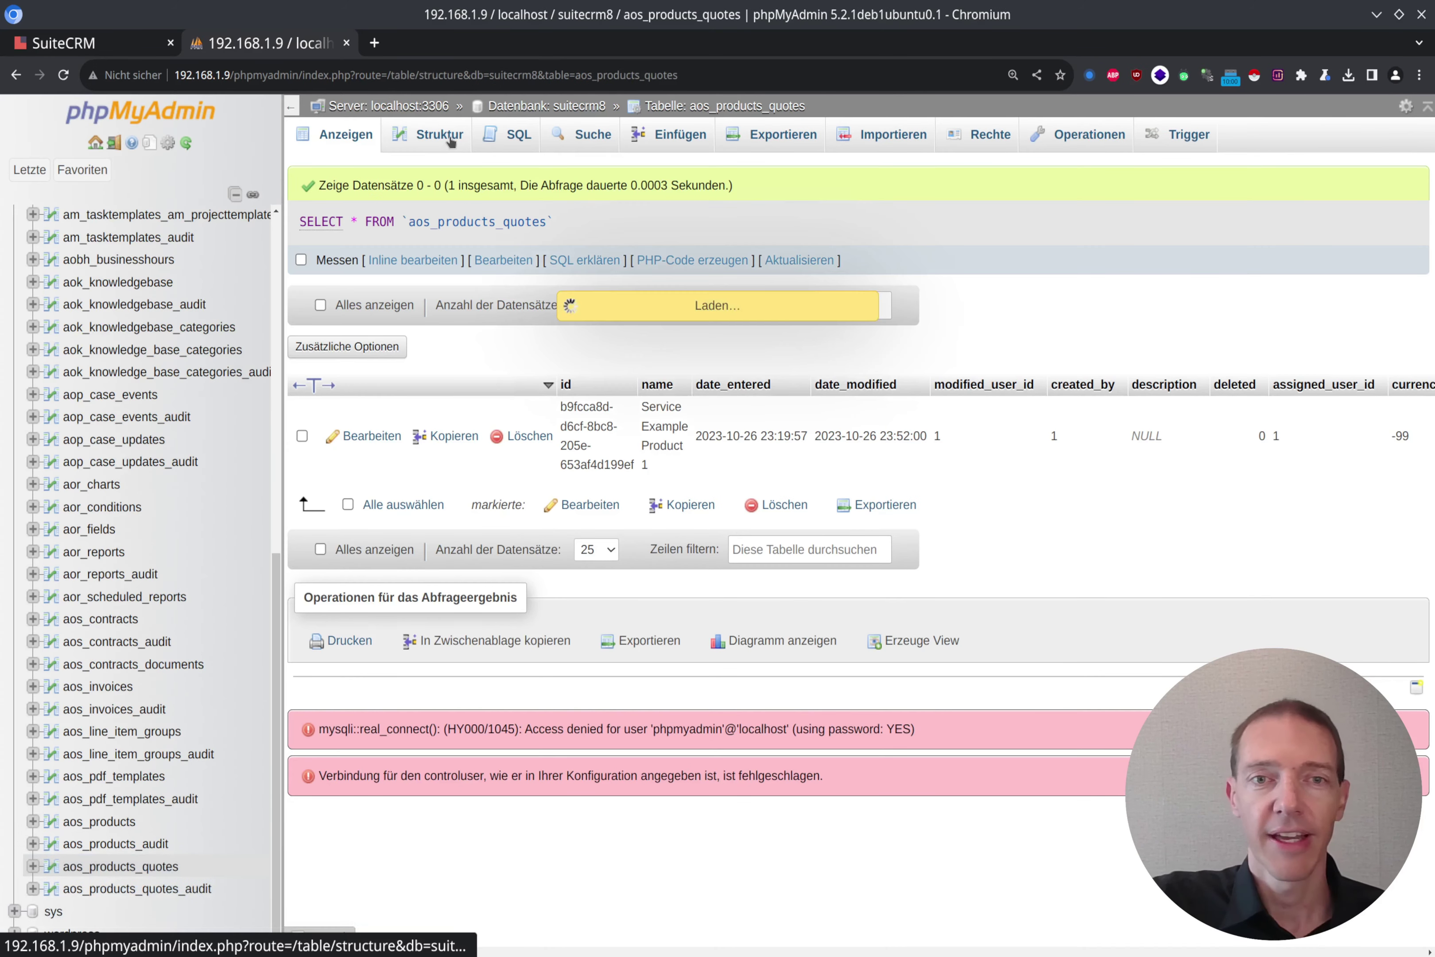
scroll(1173, 667, "down", 3)
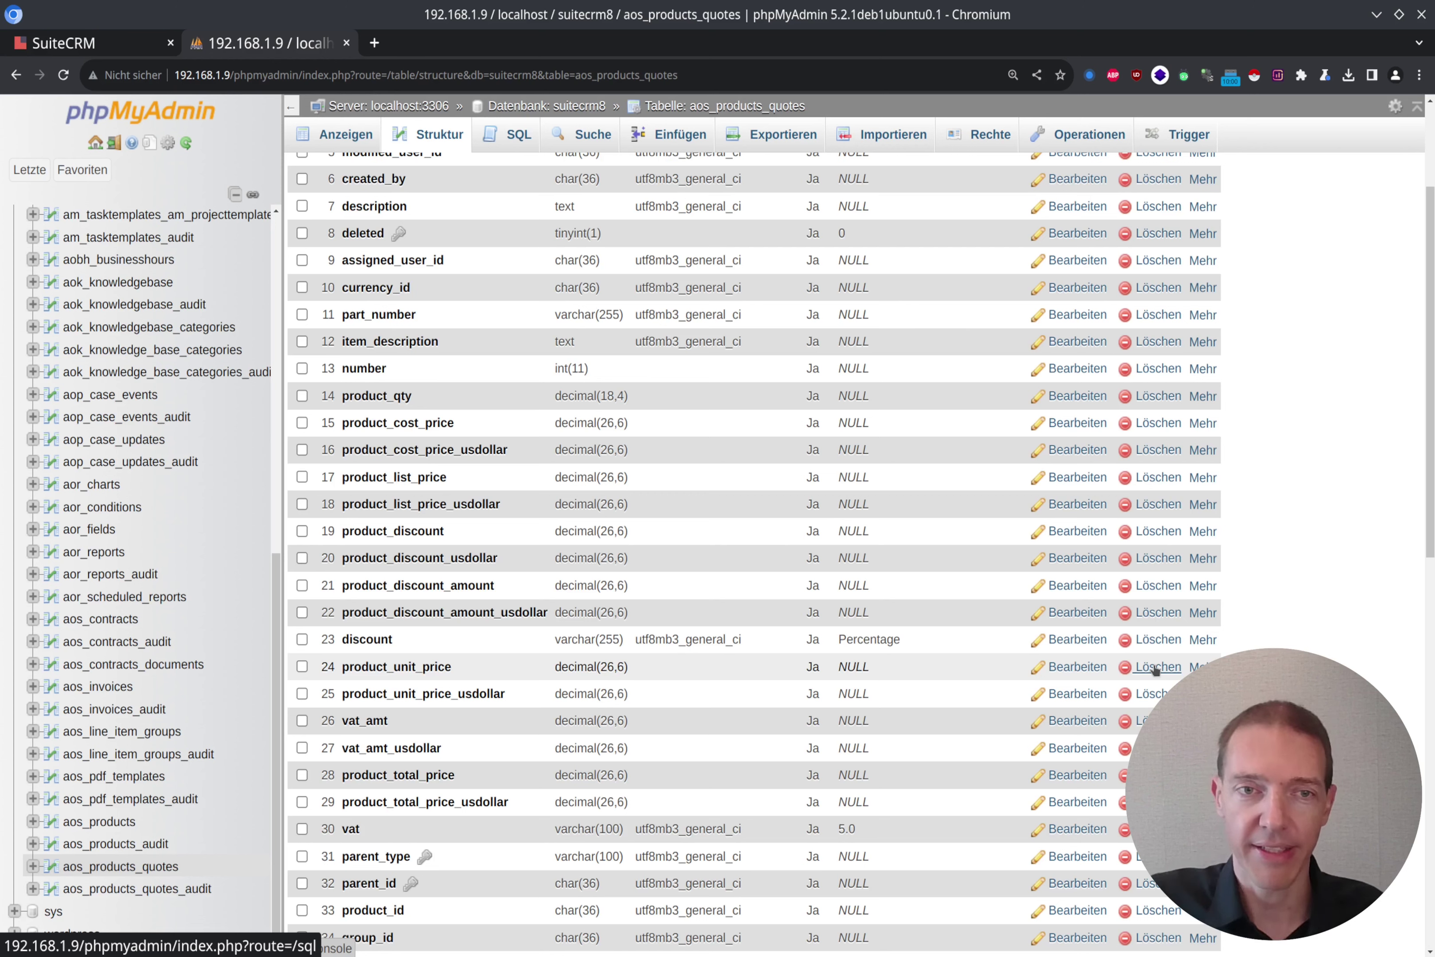
left_click_drag(499, 558, 454, 564)
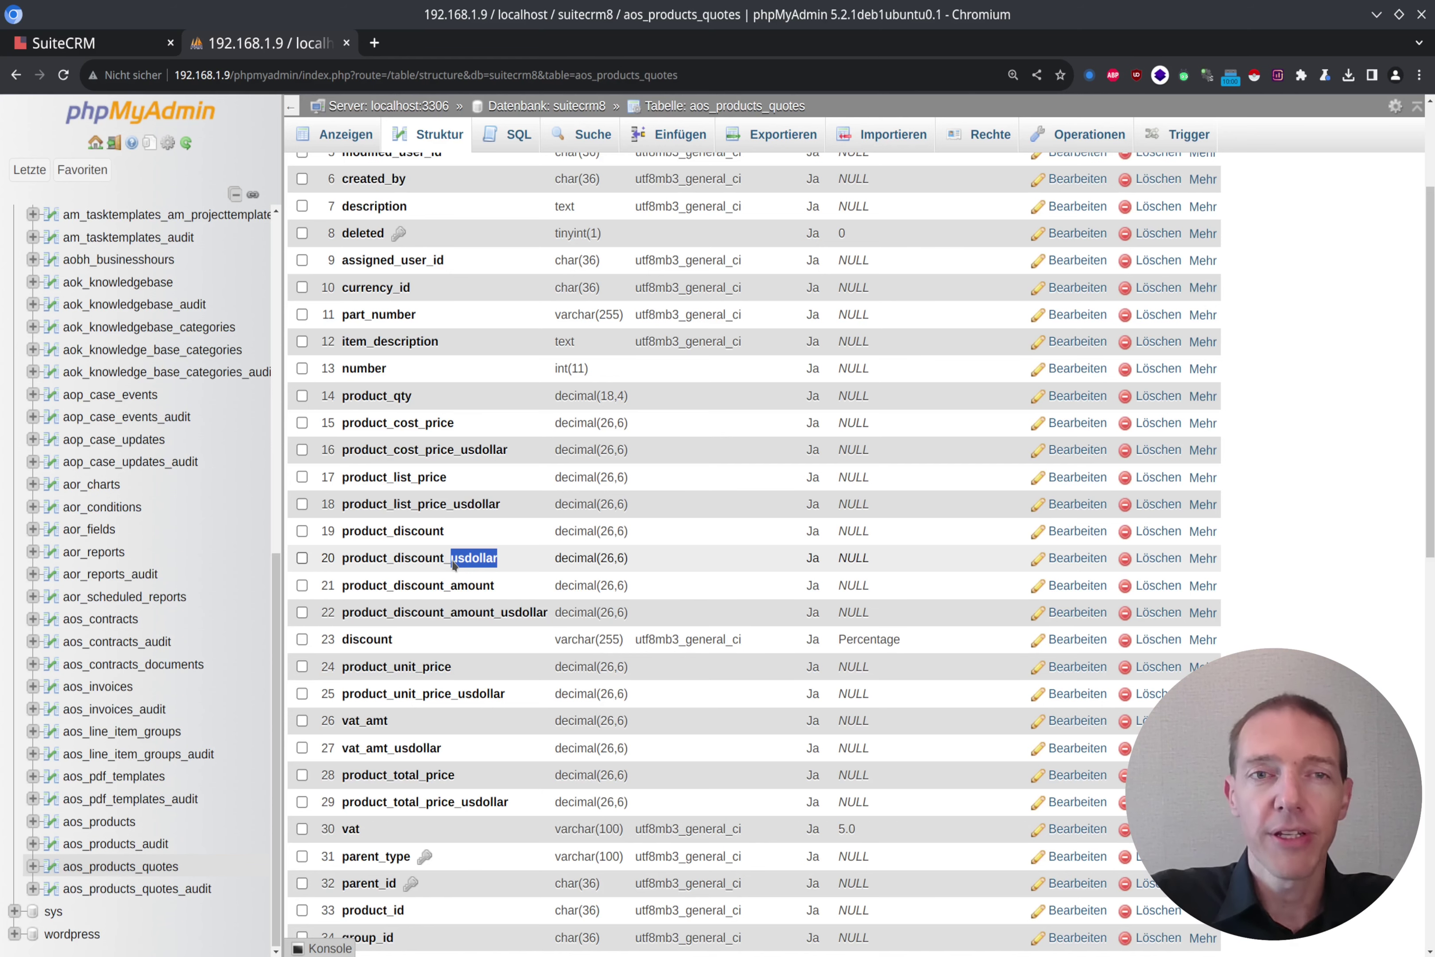
Switch back to SuiteCRM, set the system currency's ISO 4217 code to USD in the locale settings and save
left_click(93, 44)
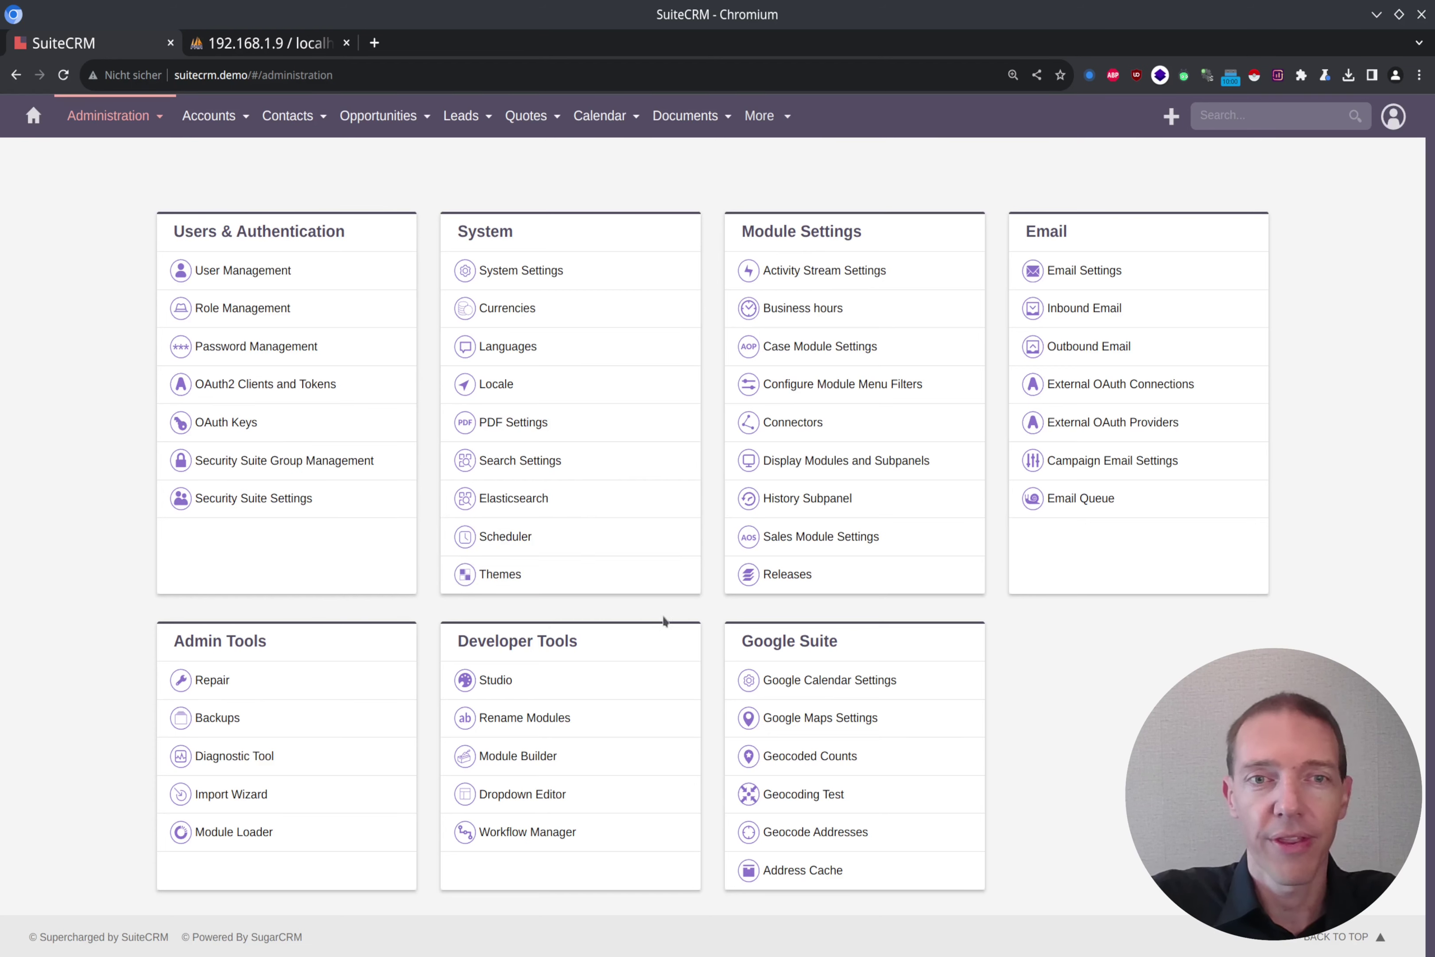
left_click(508, 386)
left_click(1070, 474)
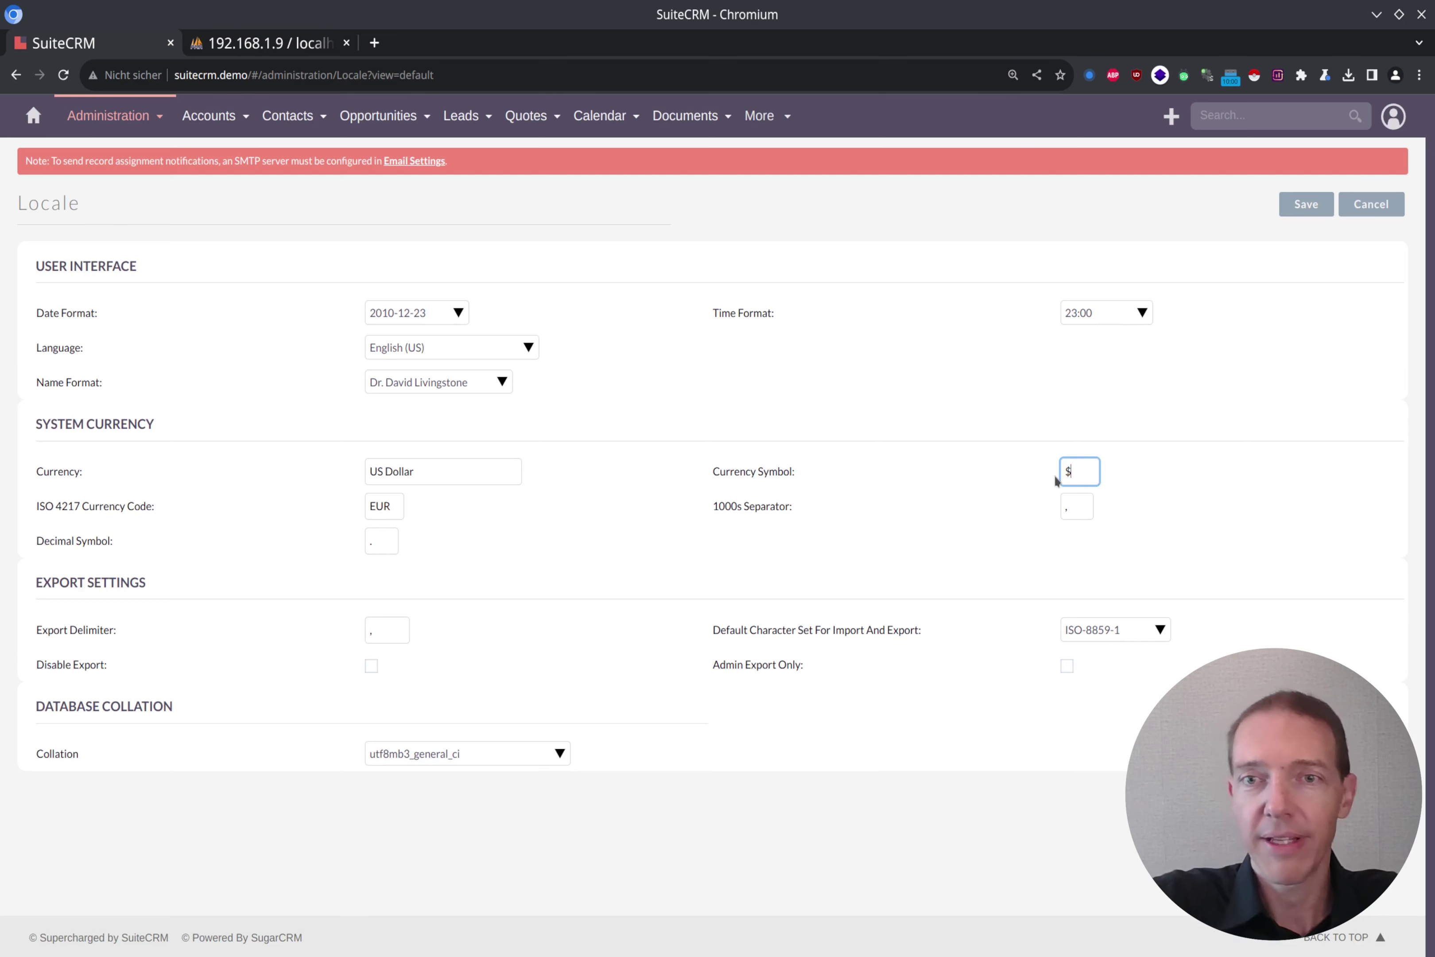
key("Tab")
type("USD")
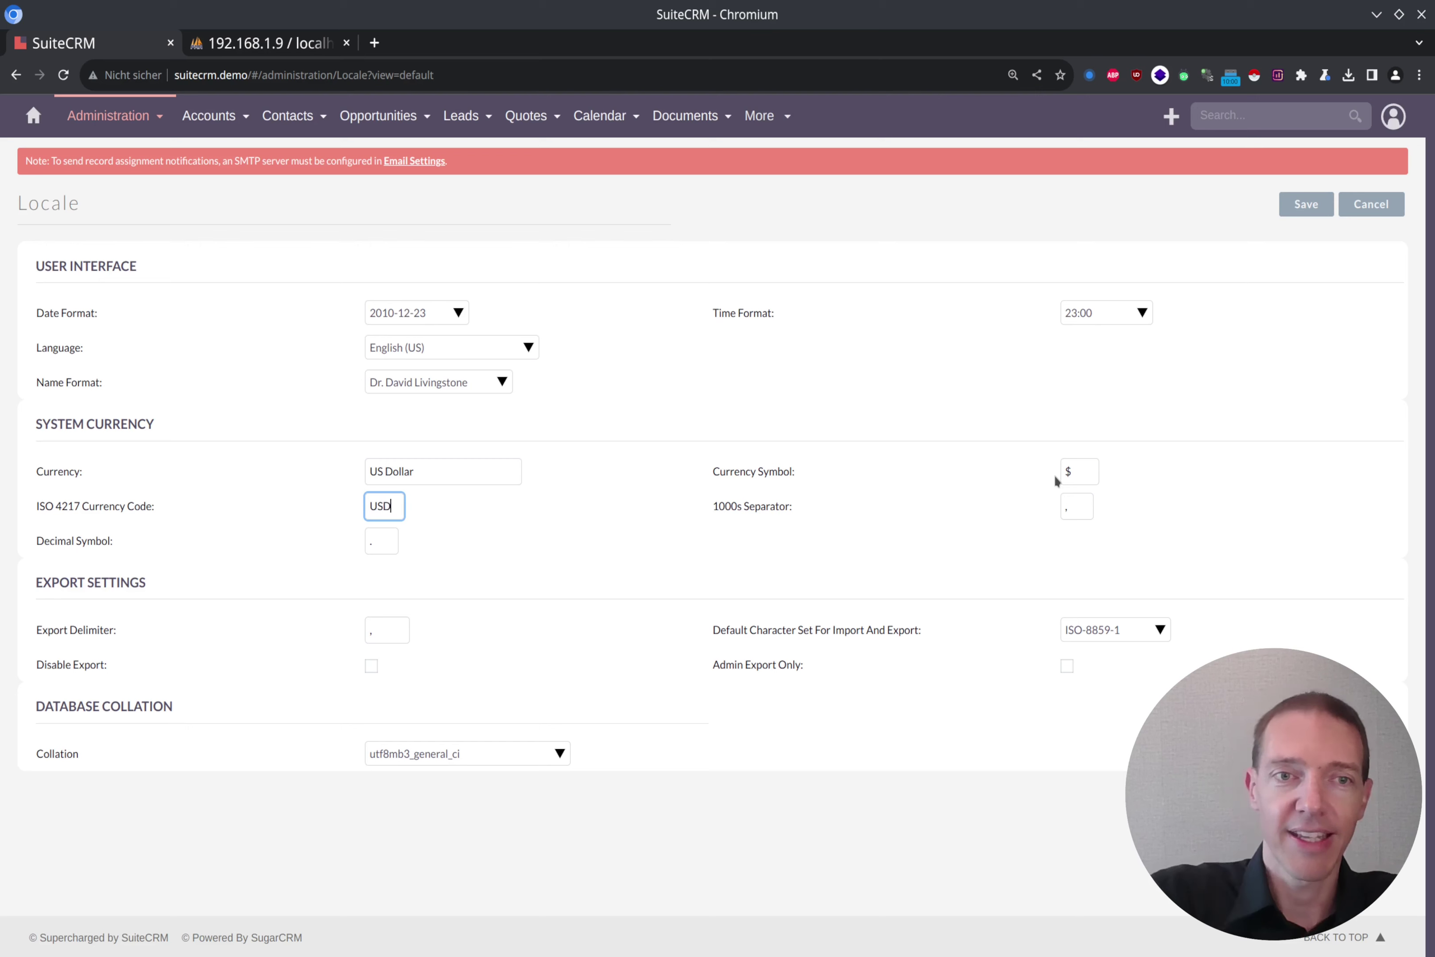
left_click(1305, 202)
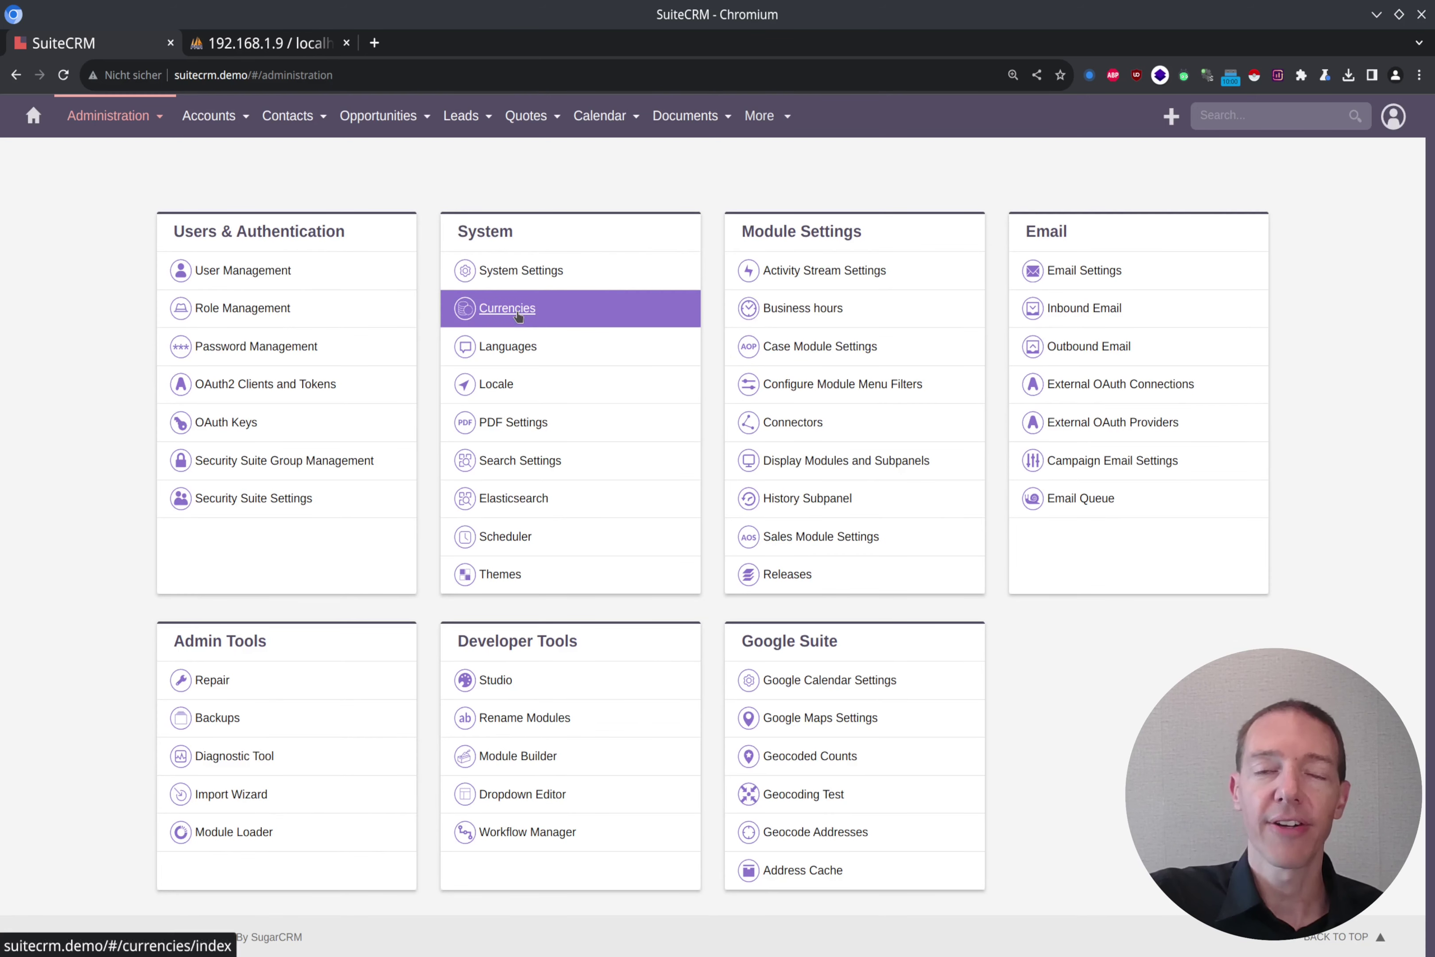
Create and save an active currency named Euro with ISO 4217 code EUR, conversion rate 0.95 and symbol €
left_click(518, 315)
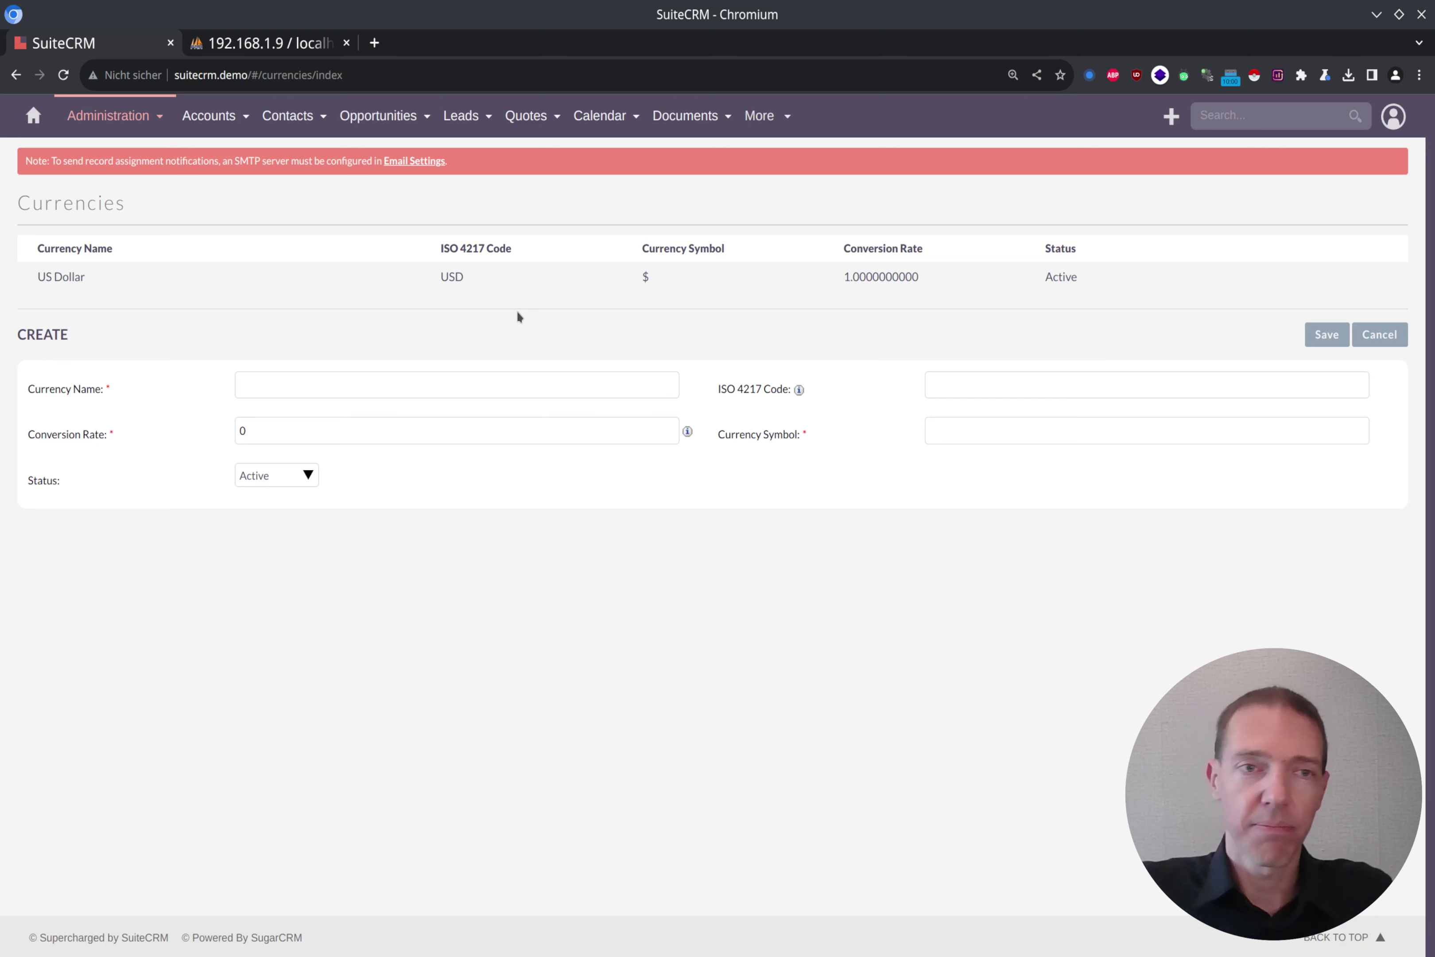
type("Euro")
key("Tab")
type("EUR")
key("Tab")
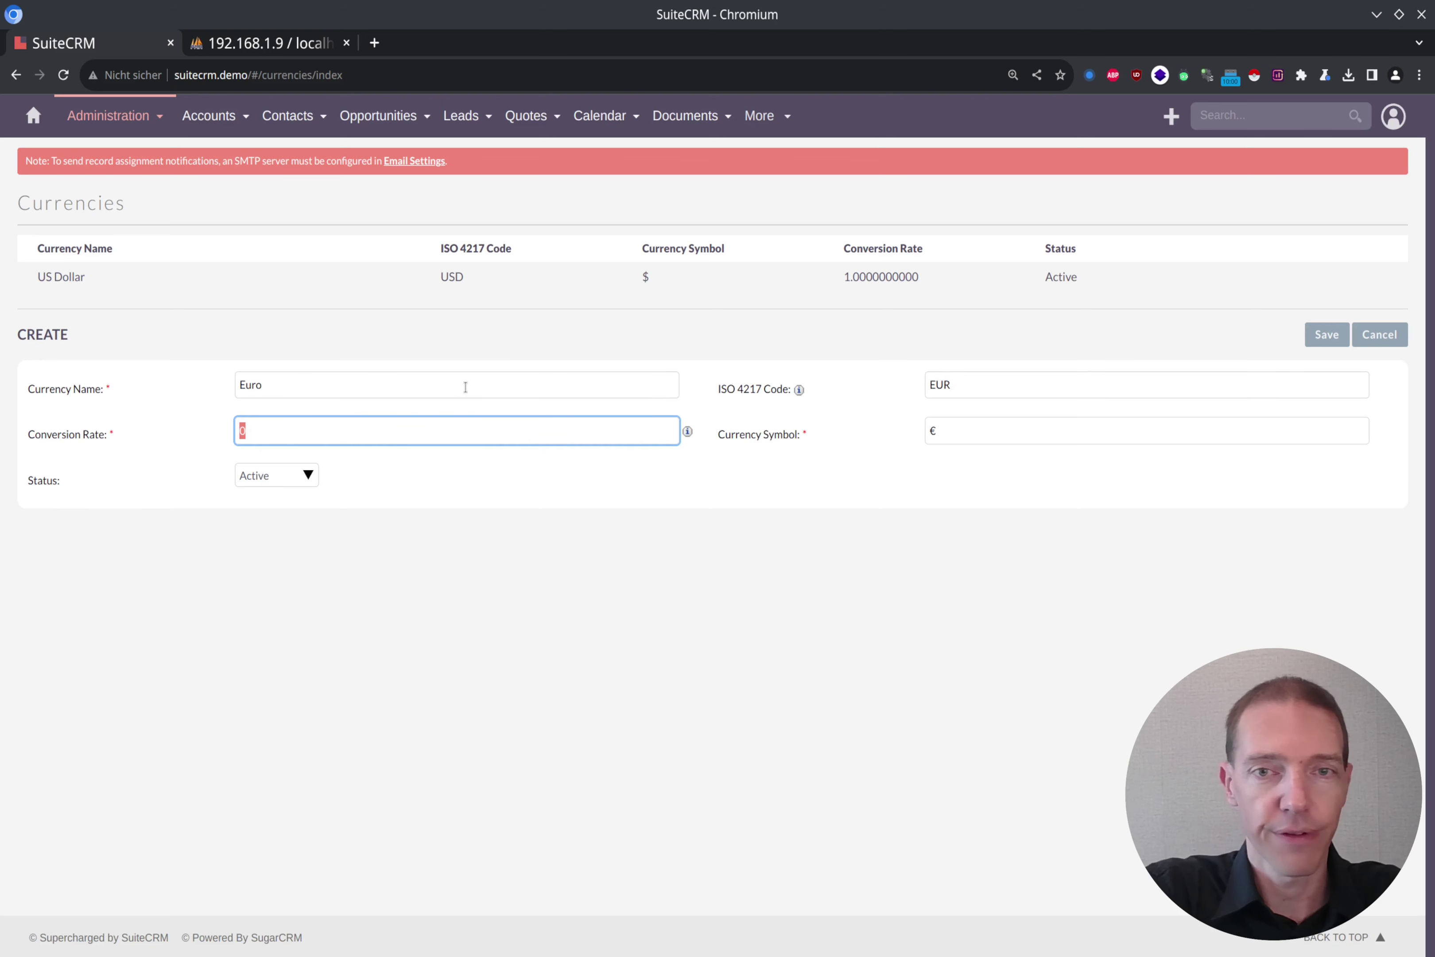
type("0.95")
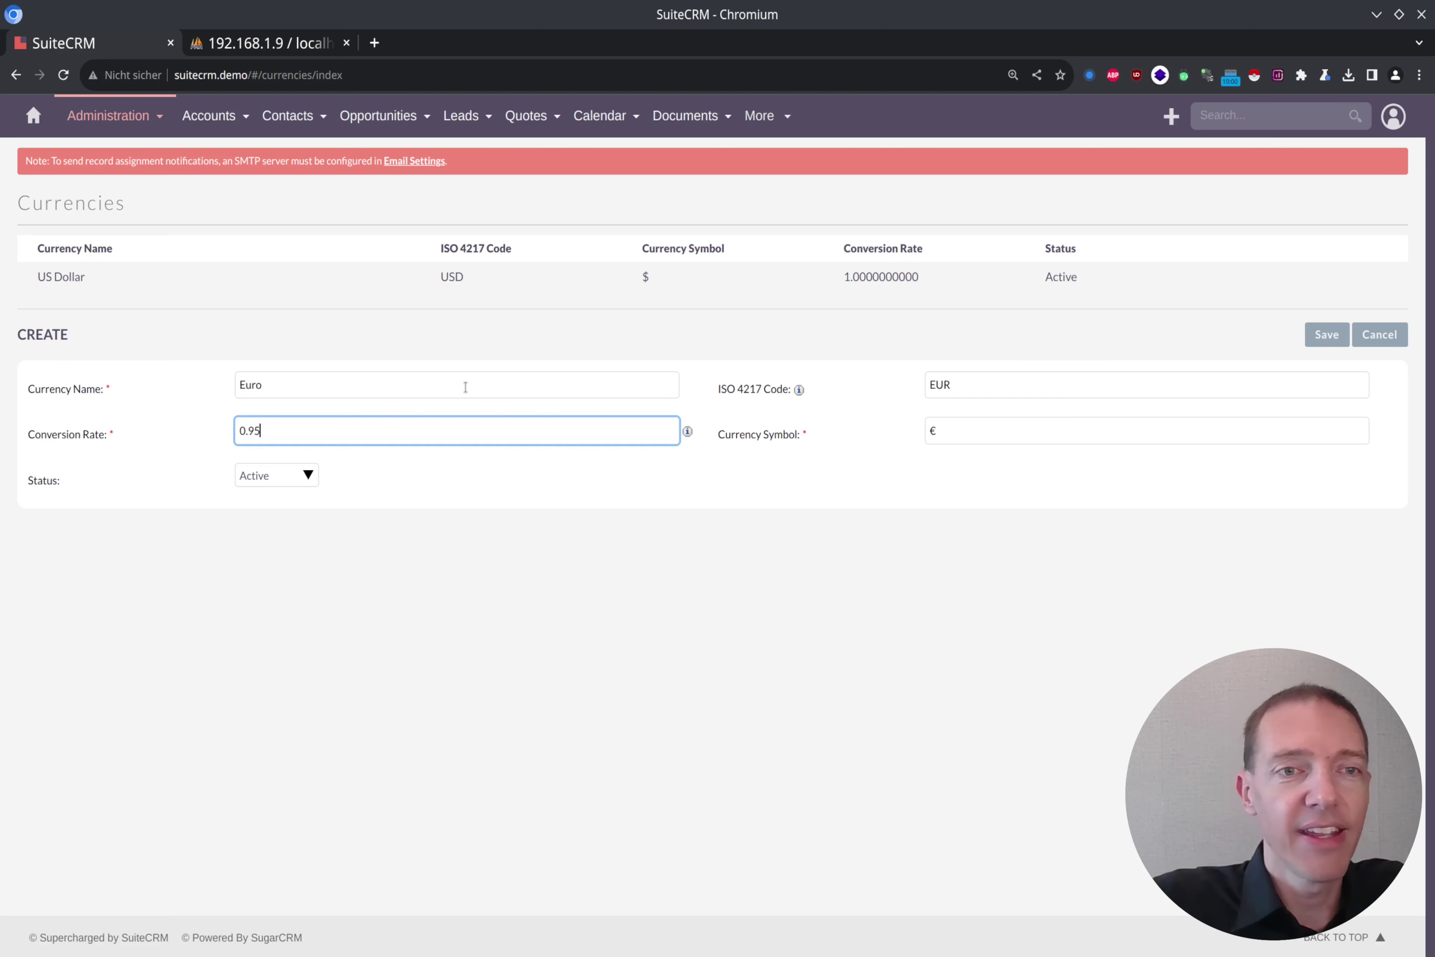
key("Tab")
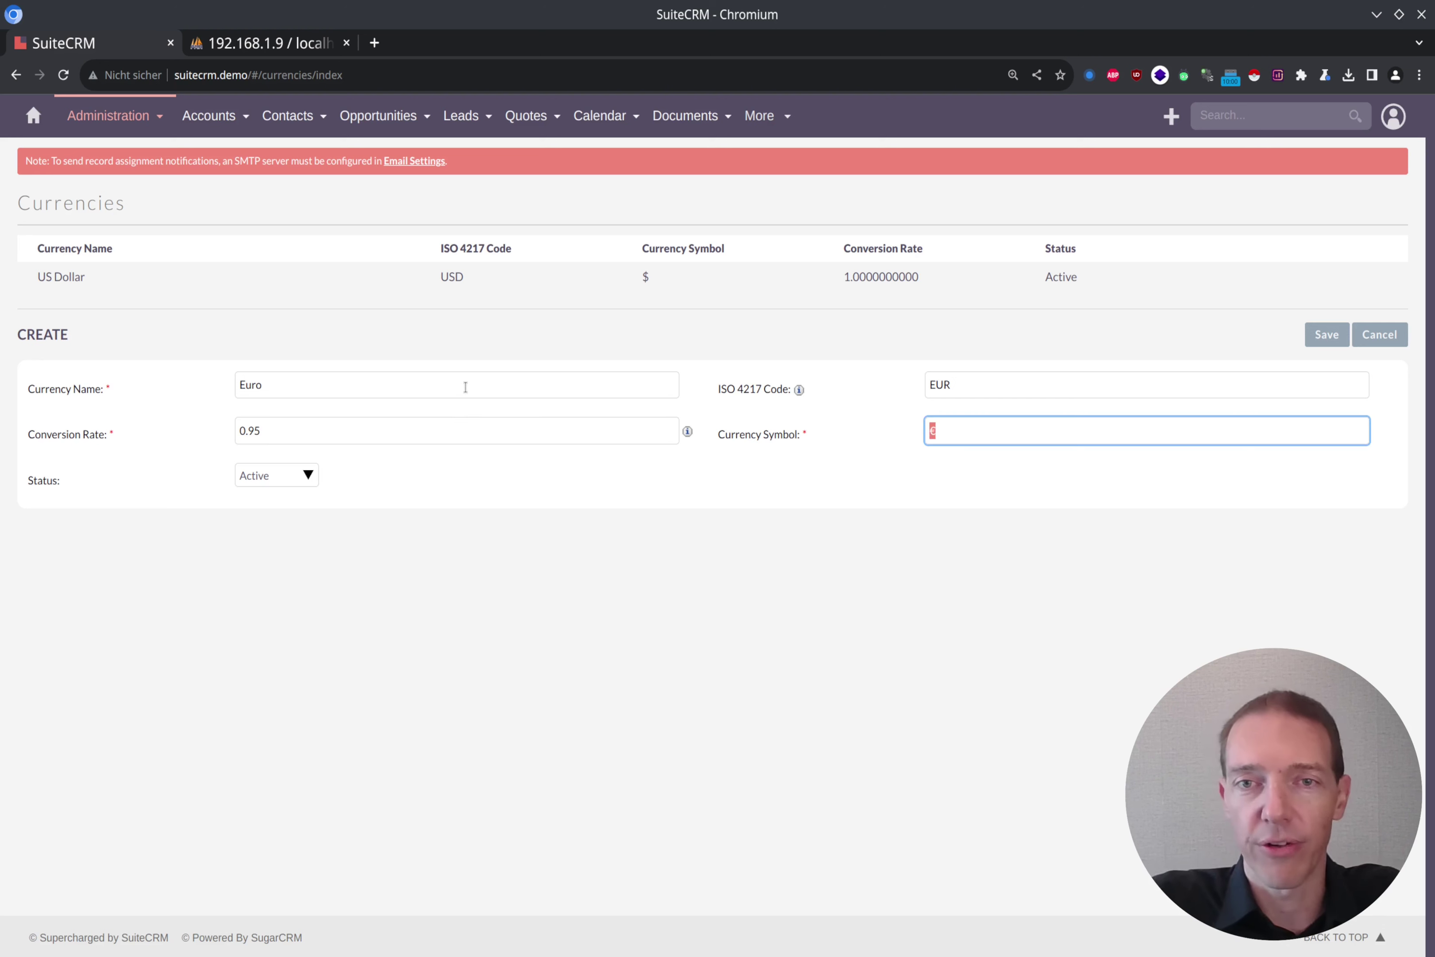
key("Left")
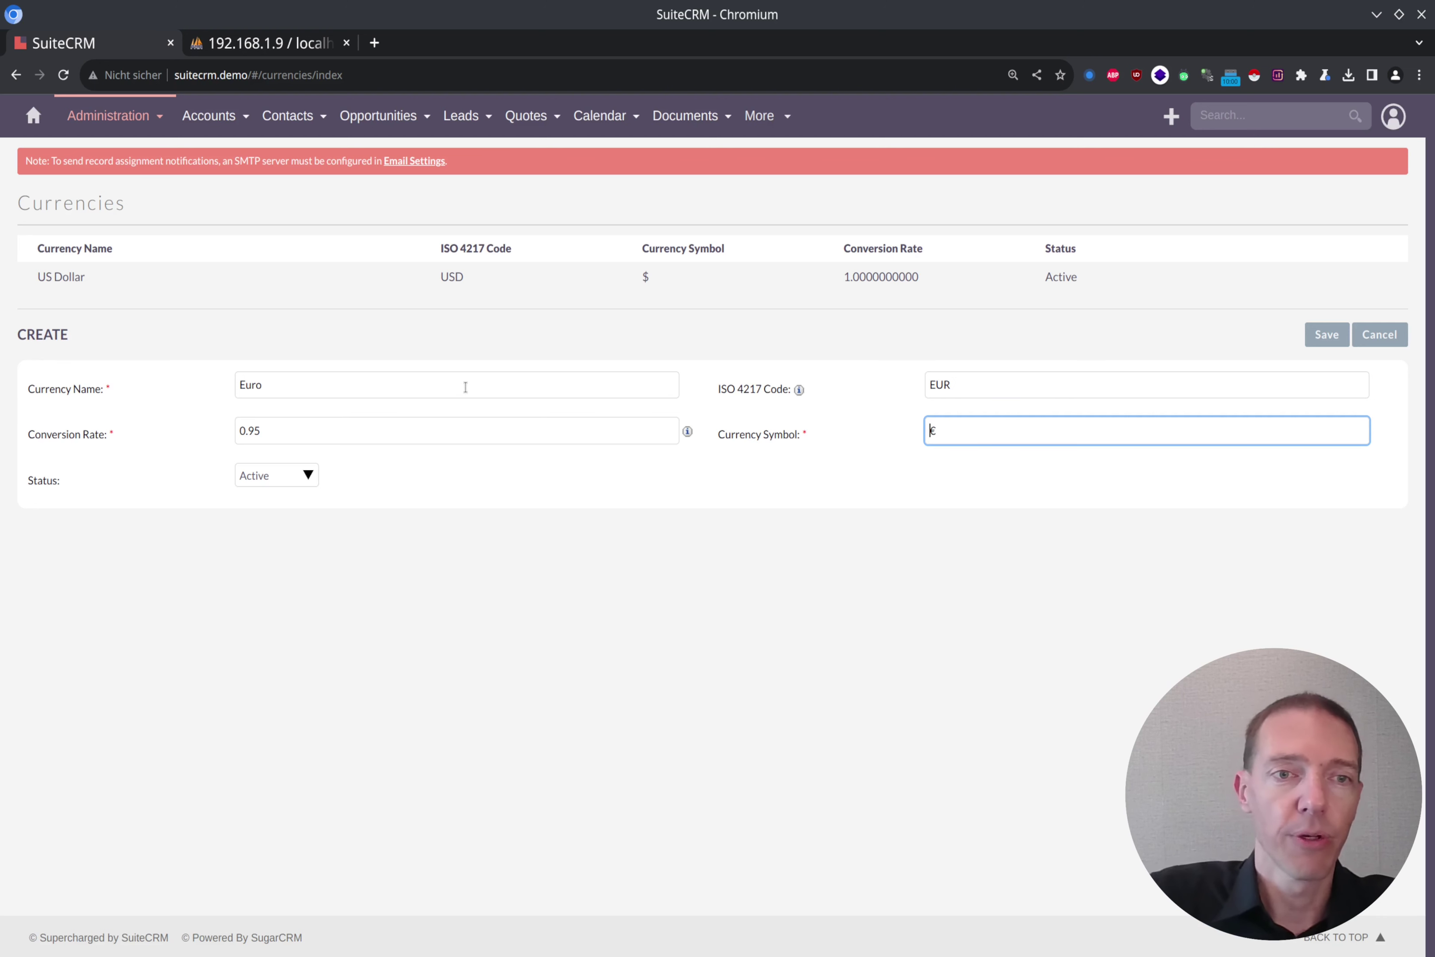
double_click(286, 428)
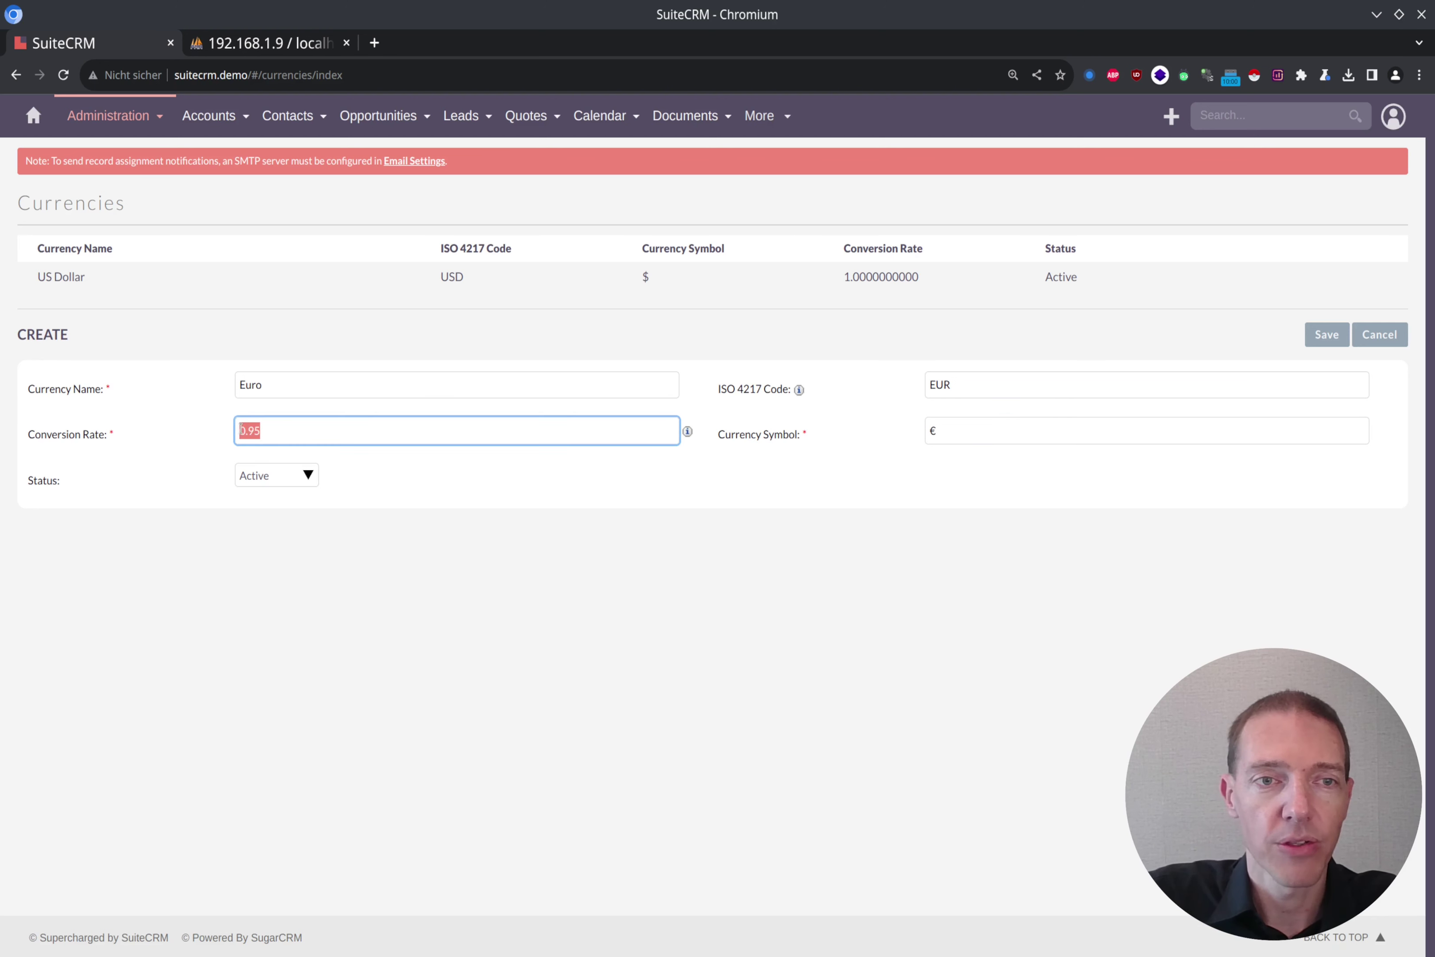
left_click(396, 487)
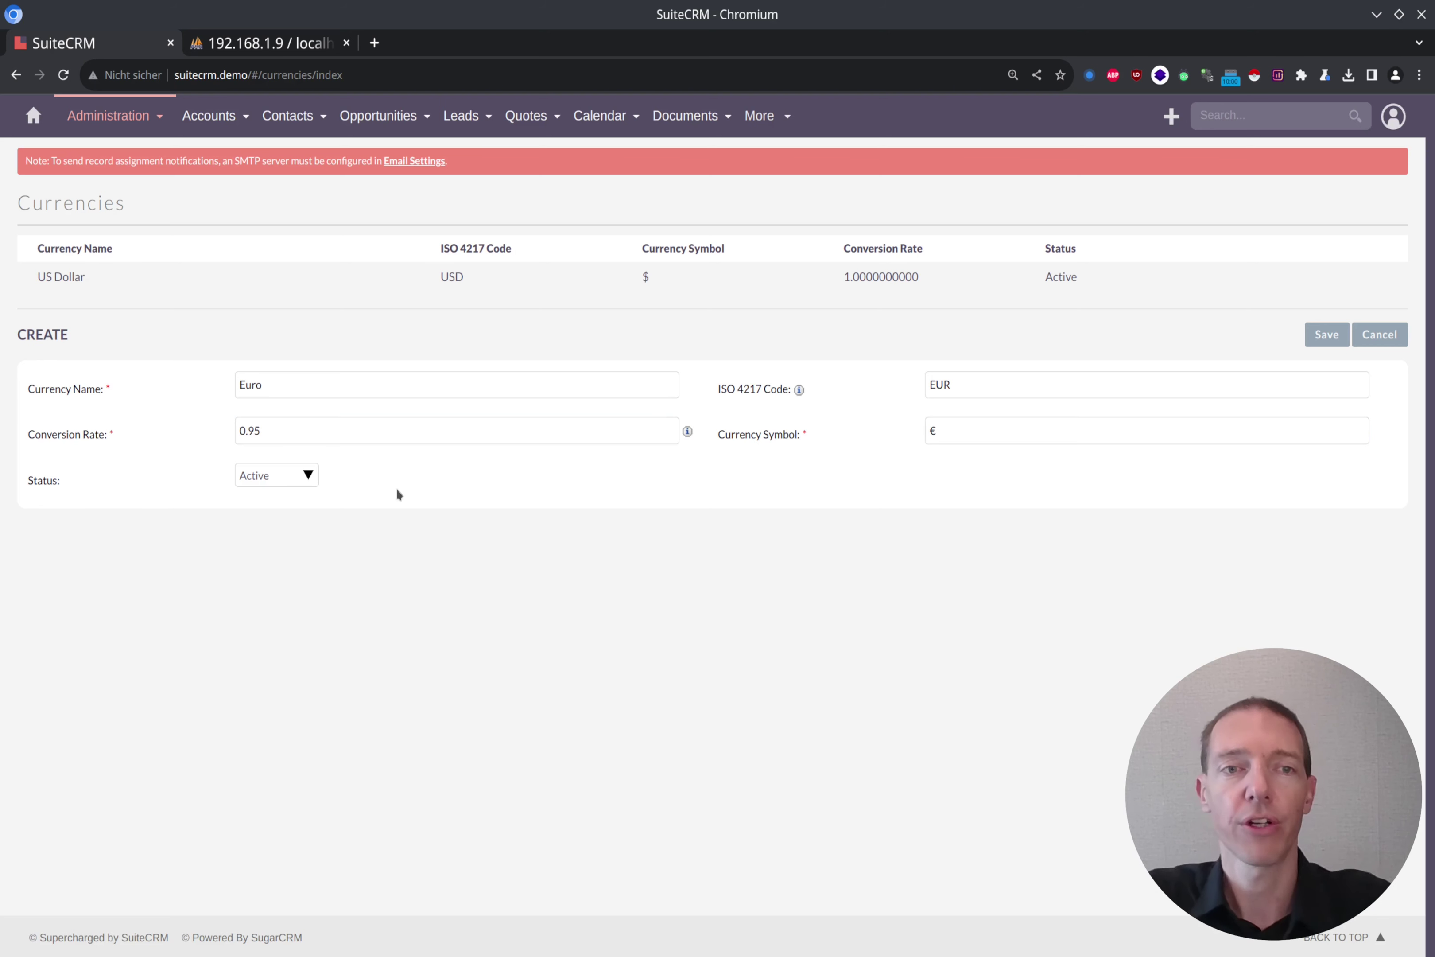
left_click(1327, 338)
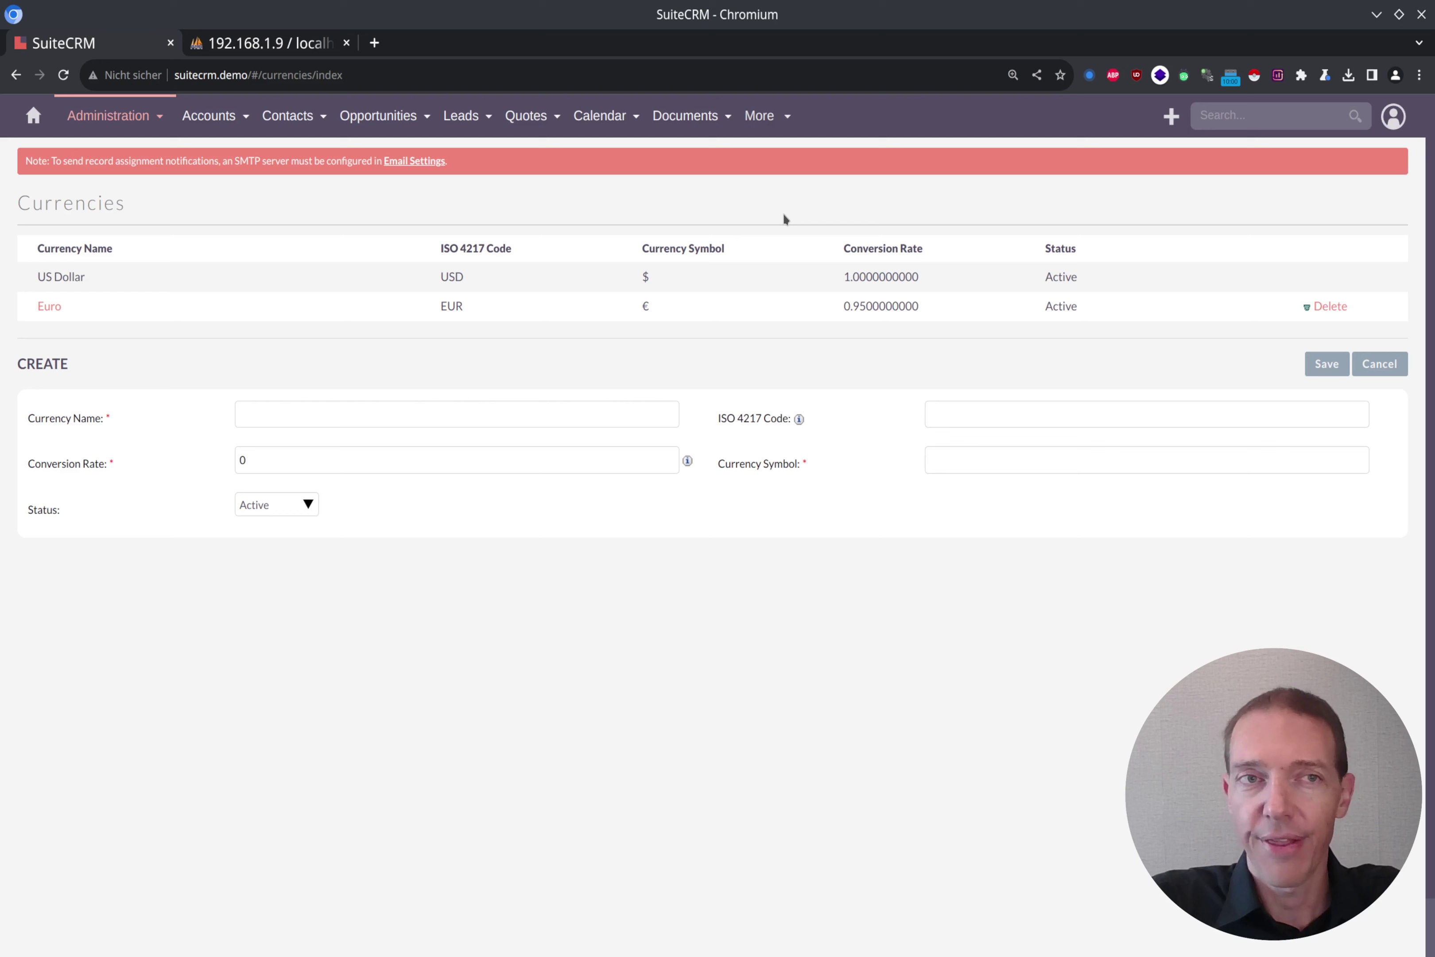
Open the VP Sales user's record from user management for editing
mouse_move(128, 119)
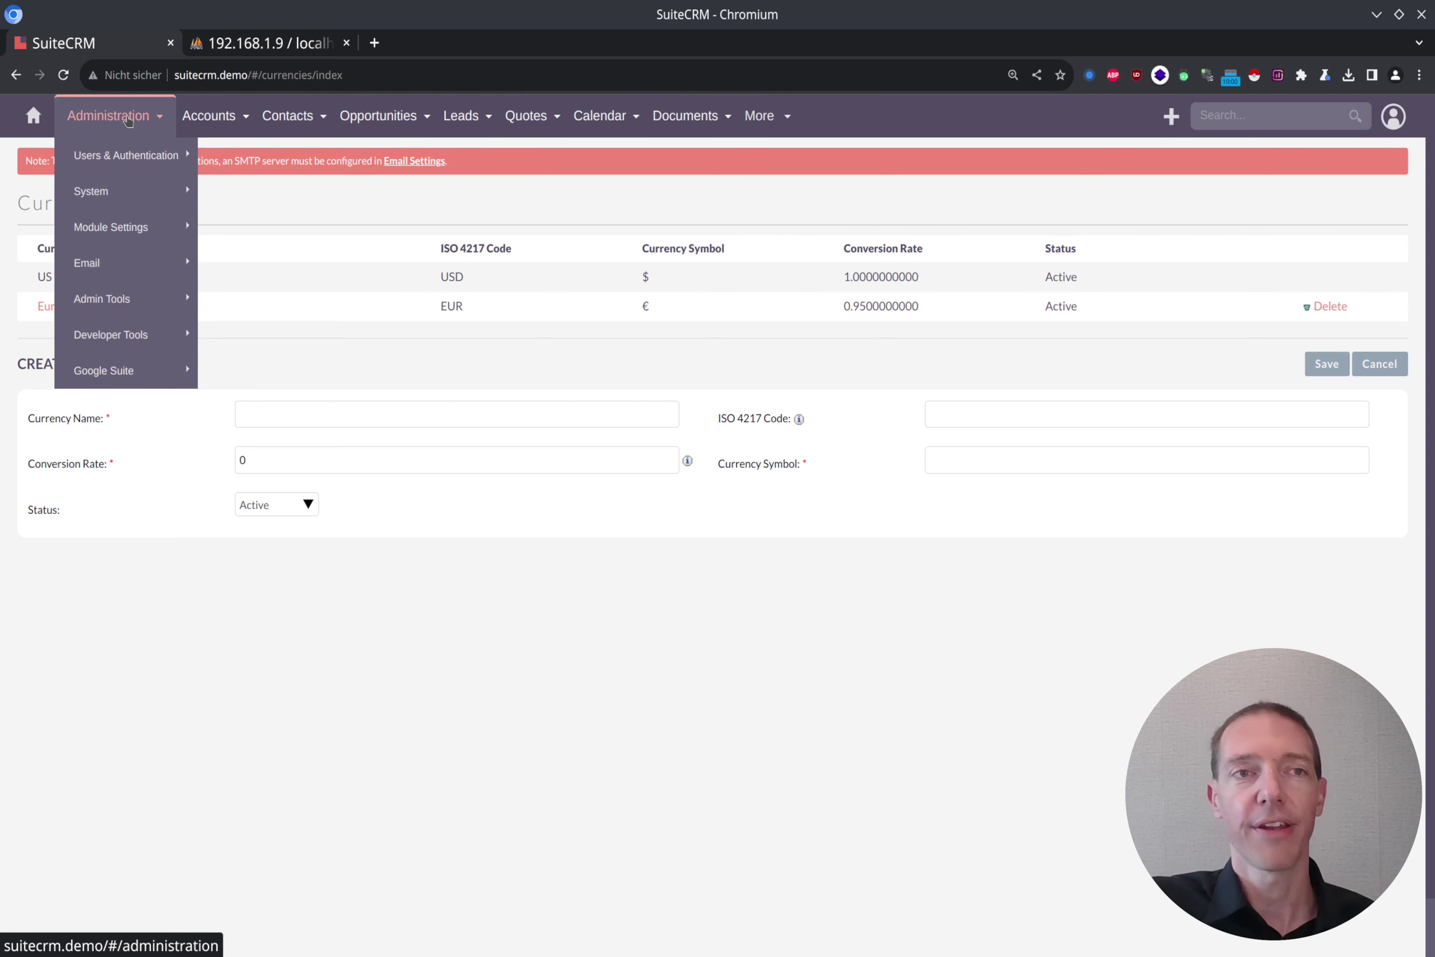
left_click(86, 160)
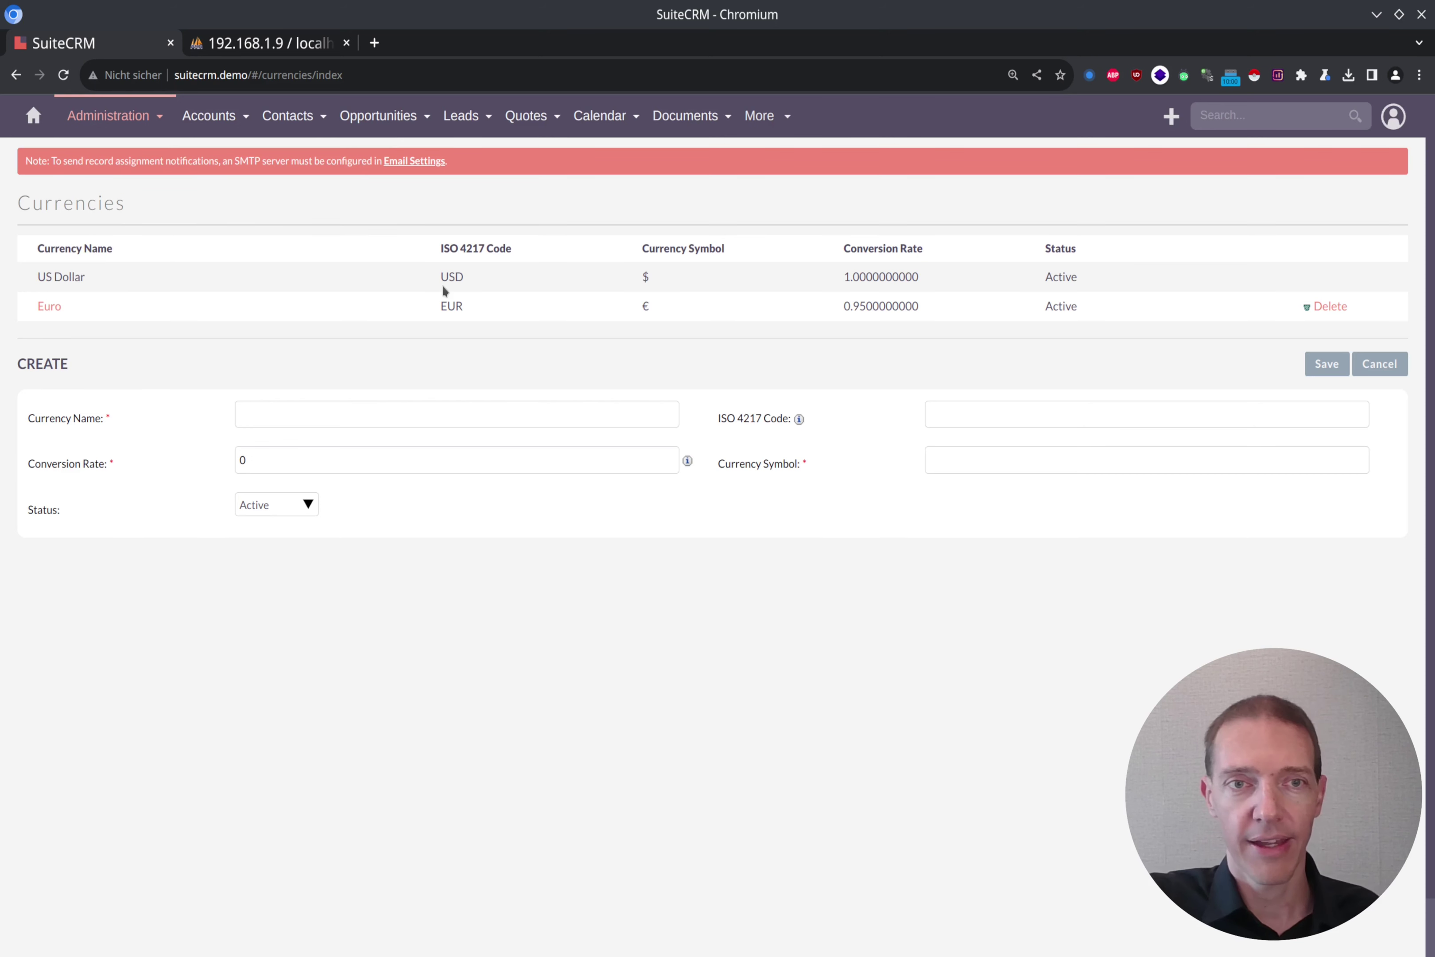
left_click(108, 115)
mouse_move(80, 161)
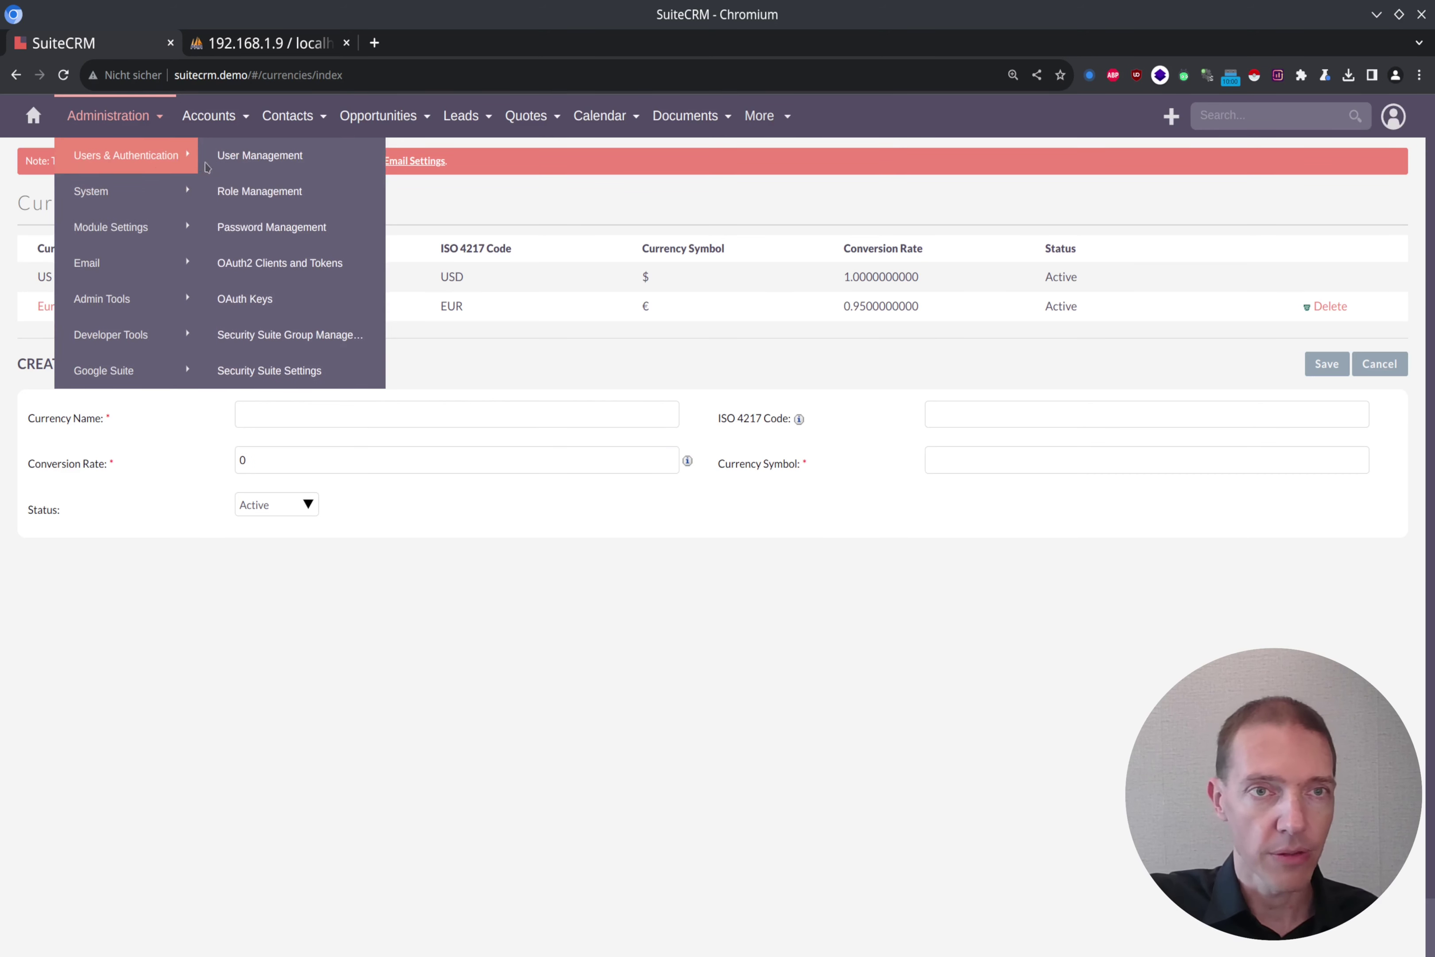
left_click(221, 154)
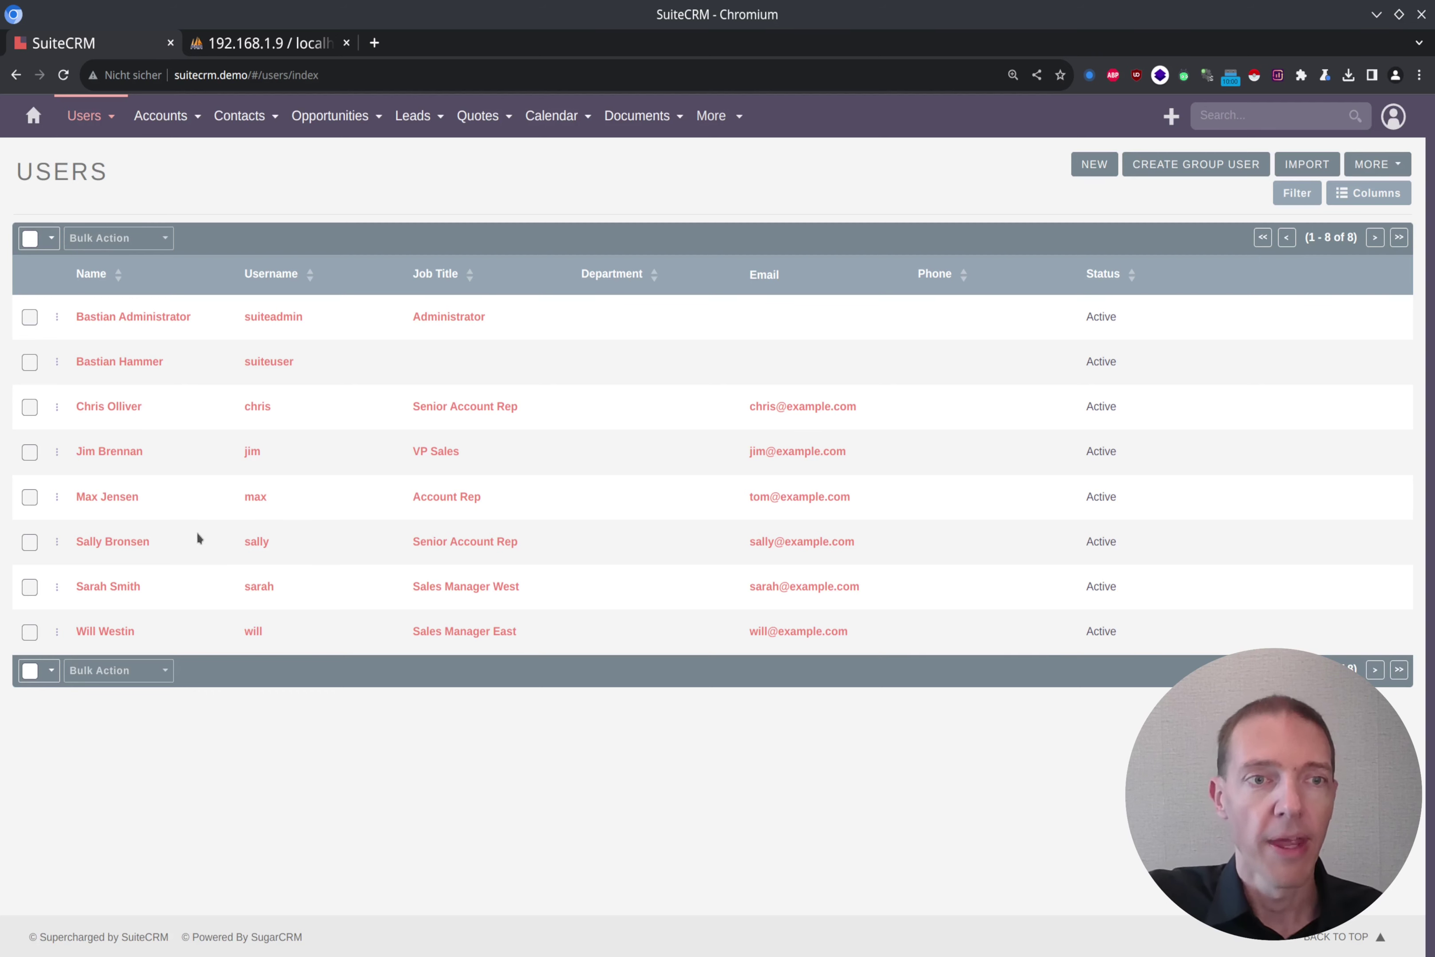
left_click(119, 452)
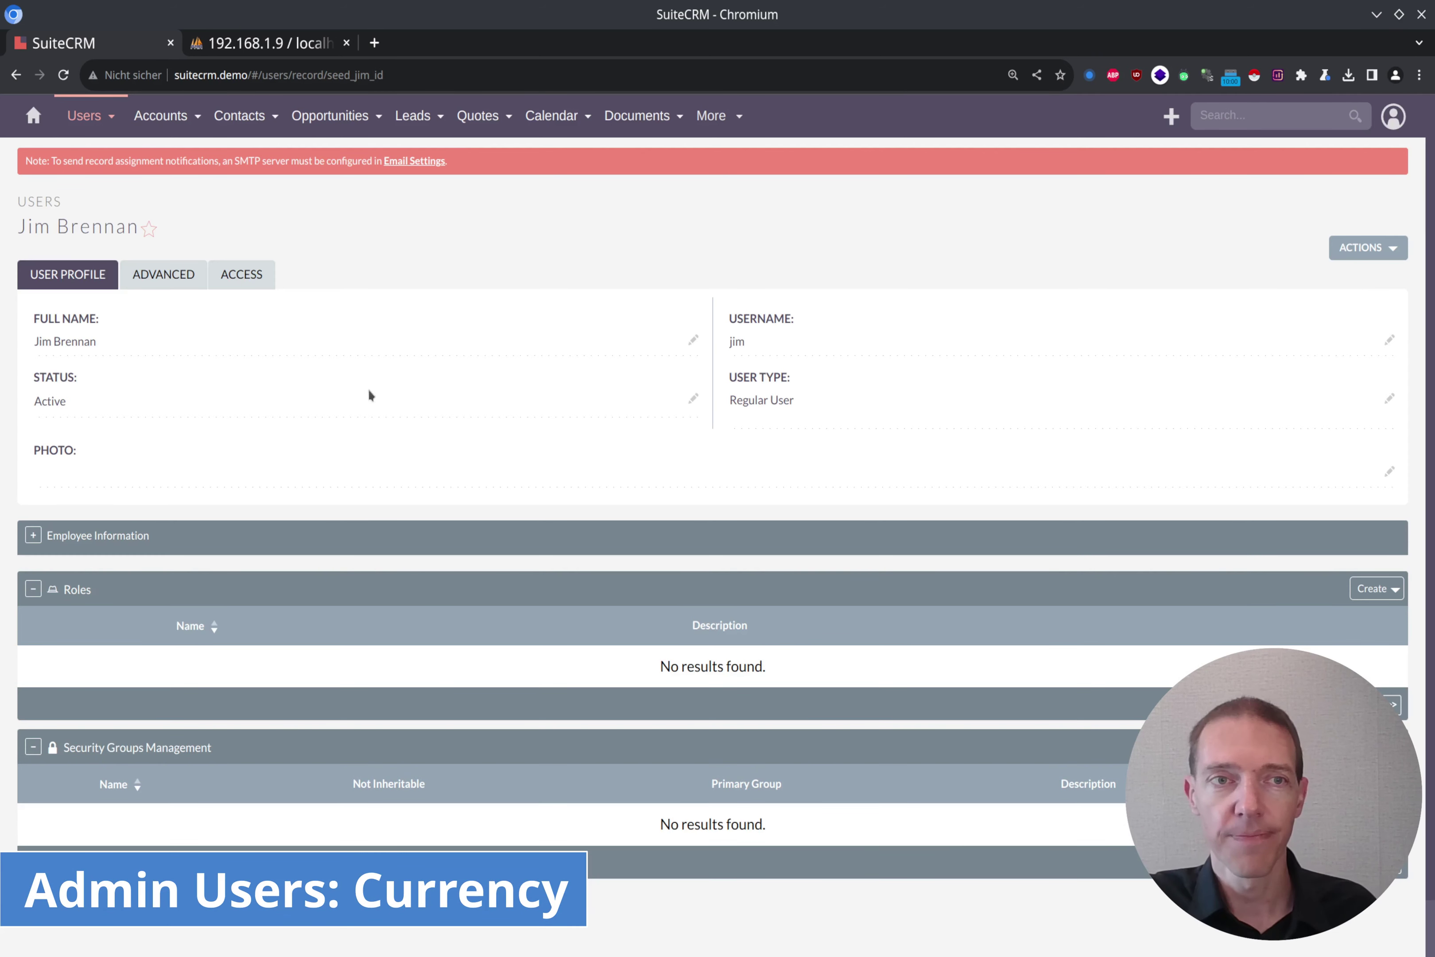
left_click(1375, 247)
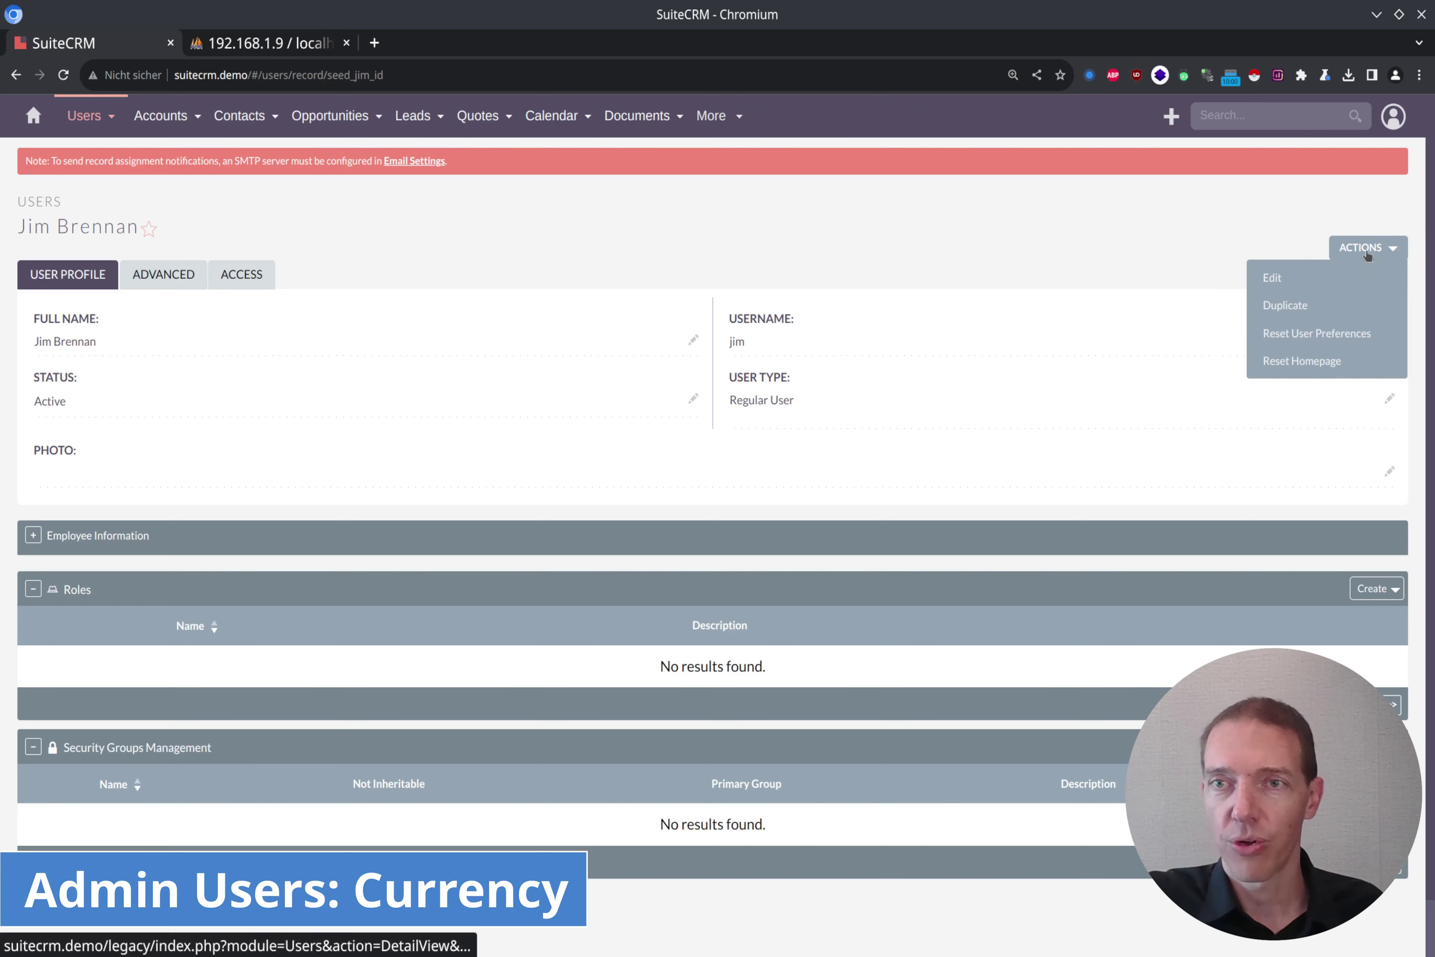
left_click(1320, 280)
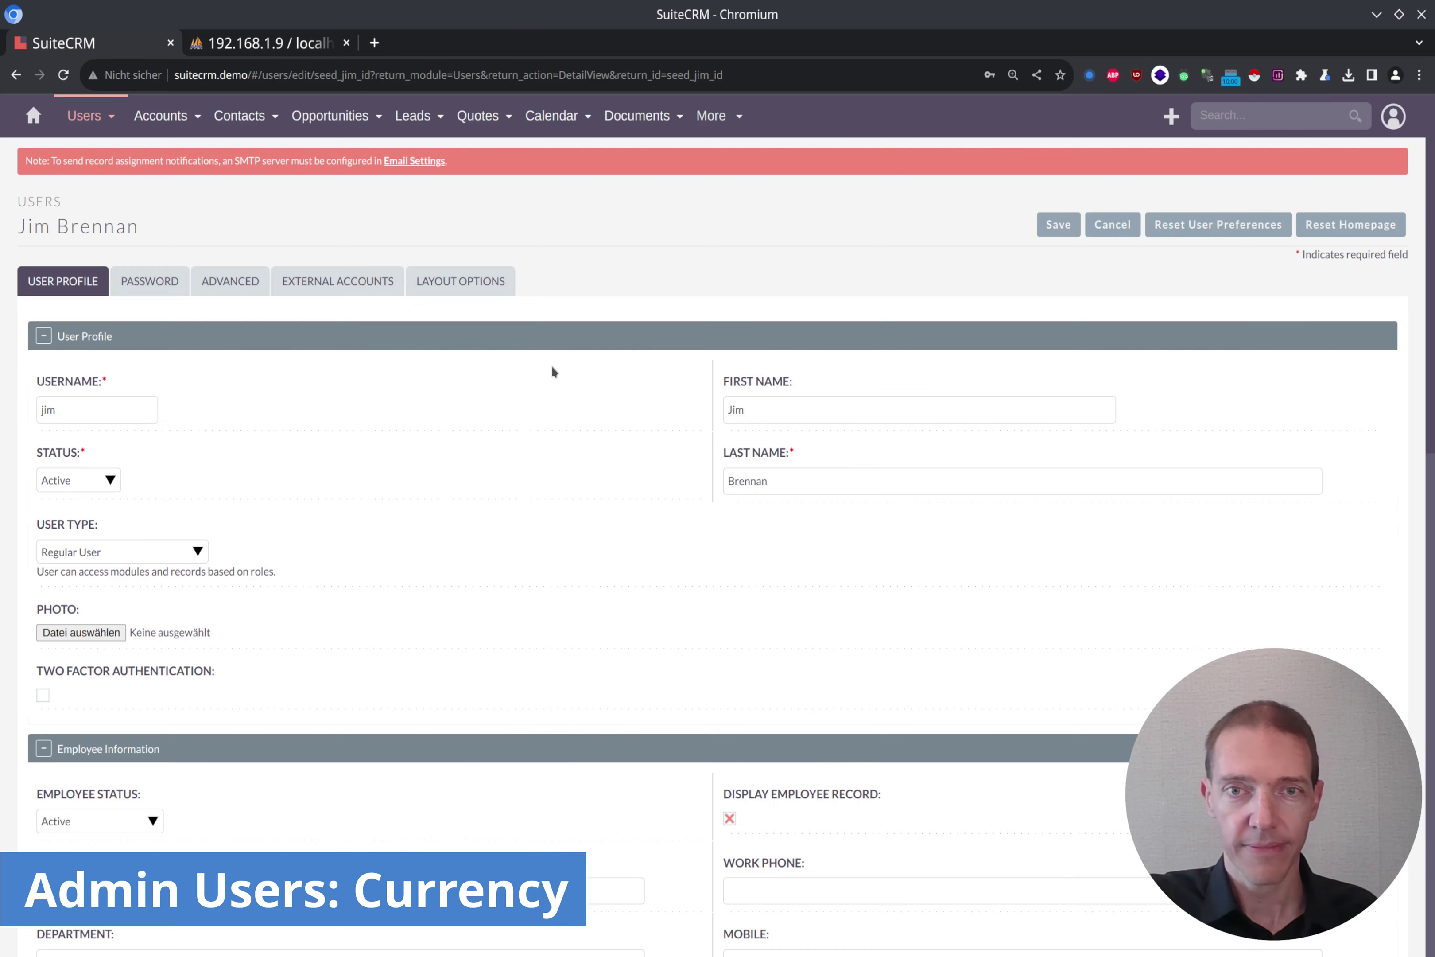
Choose Euro as this user's currency in the advanced locale settings, and cancel the edit without saving
scroll(567, 367, "down", 8)
scroll(374, 302, "up", 10)
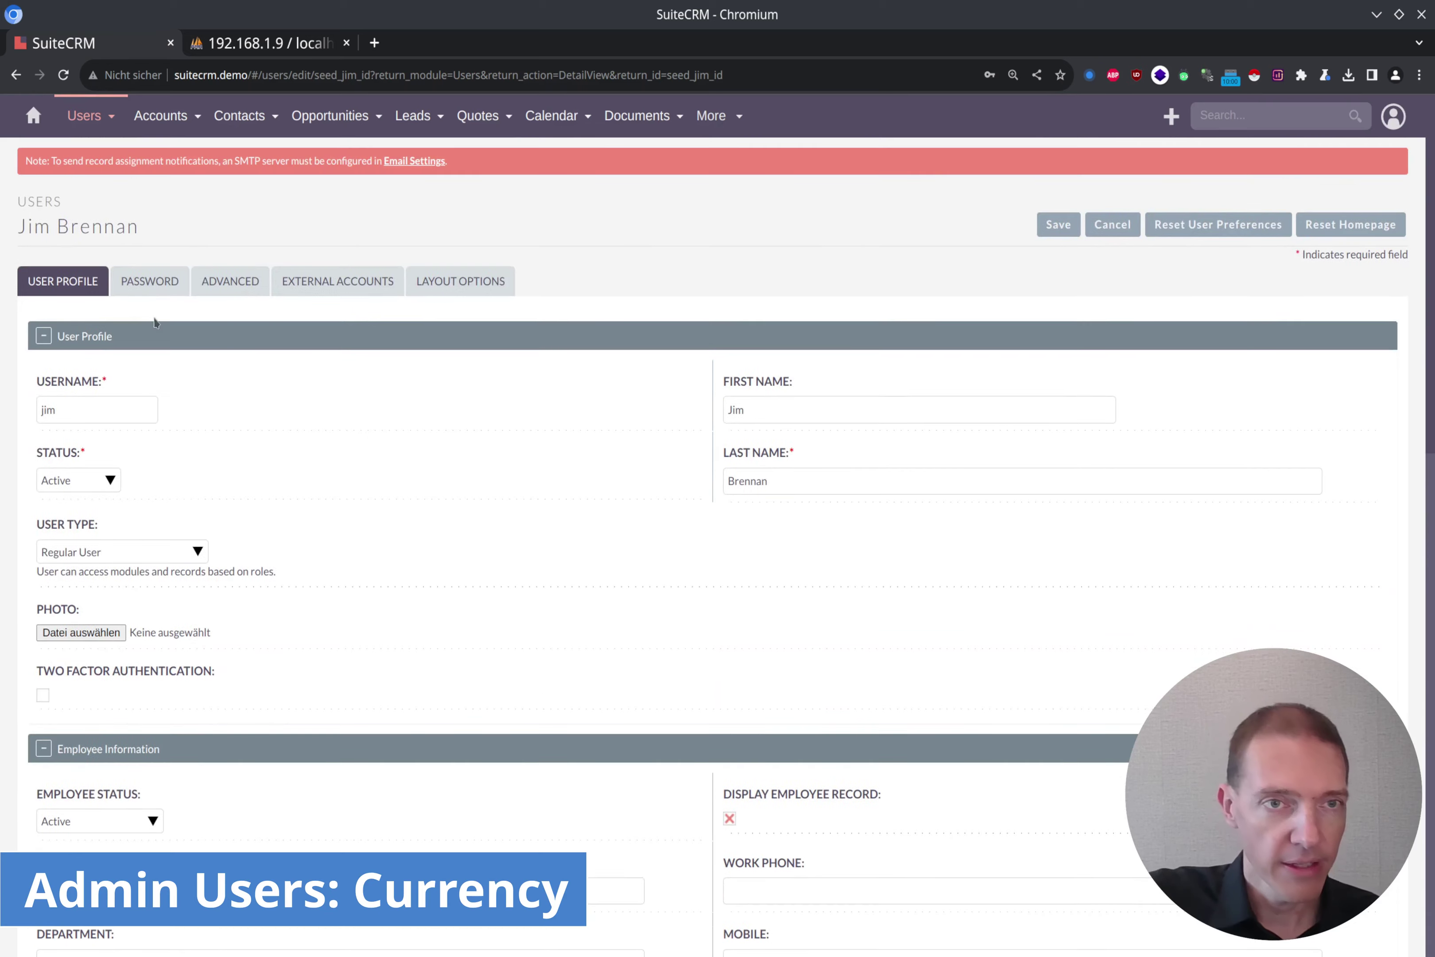
left_click(221, 286)
scroll(785, 445, "down", 9)
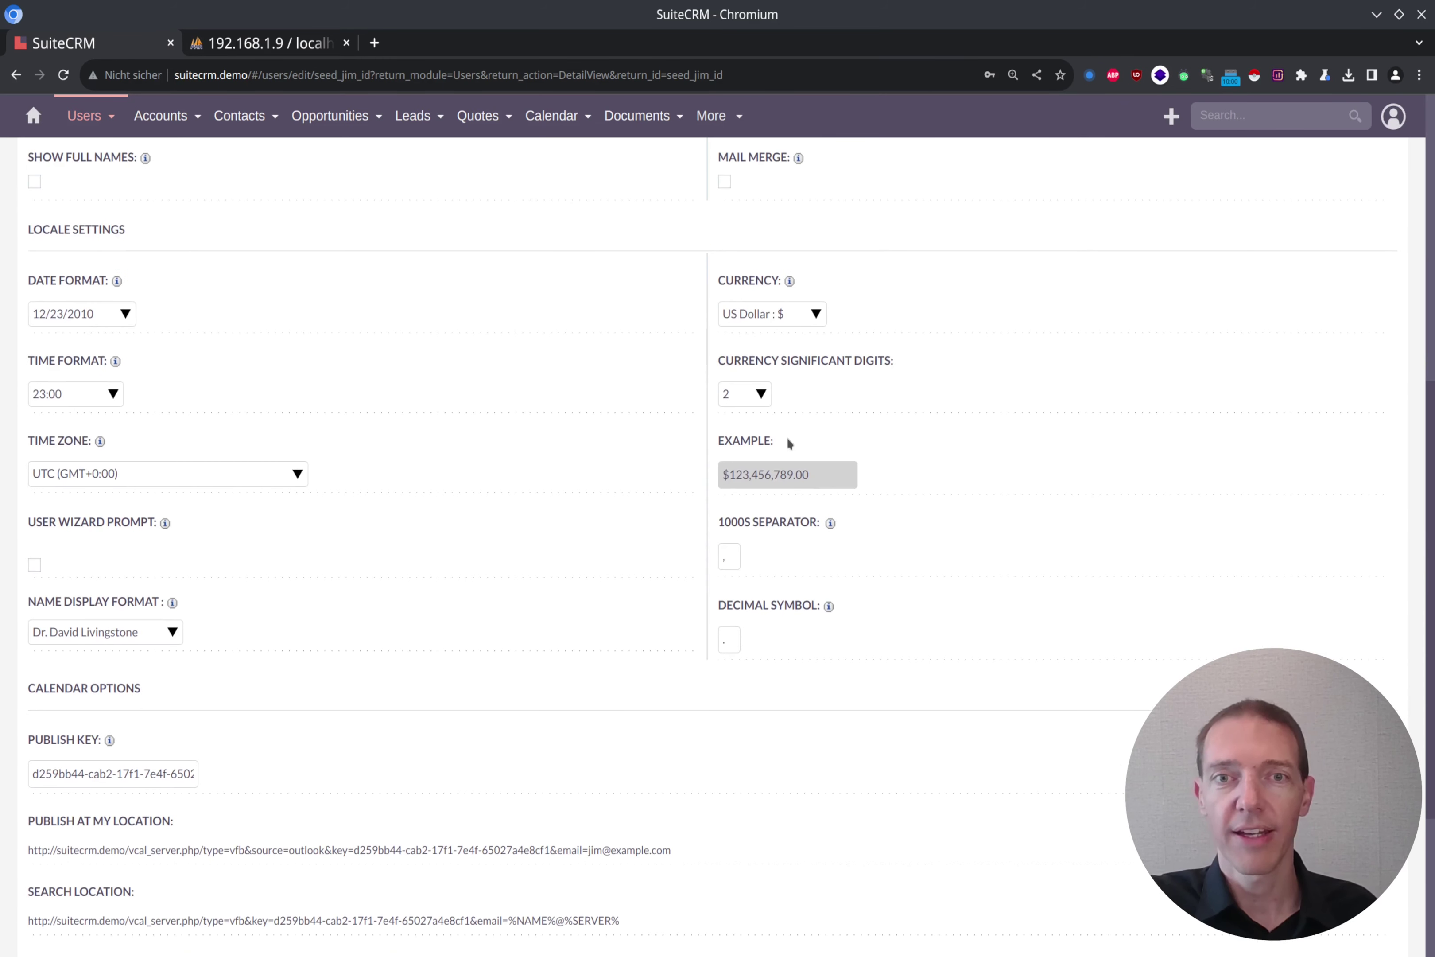
left_click(815, 313)
left_click(791, 351)
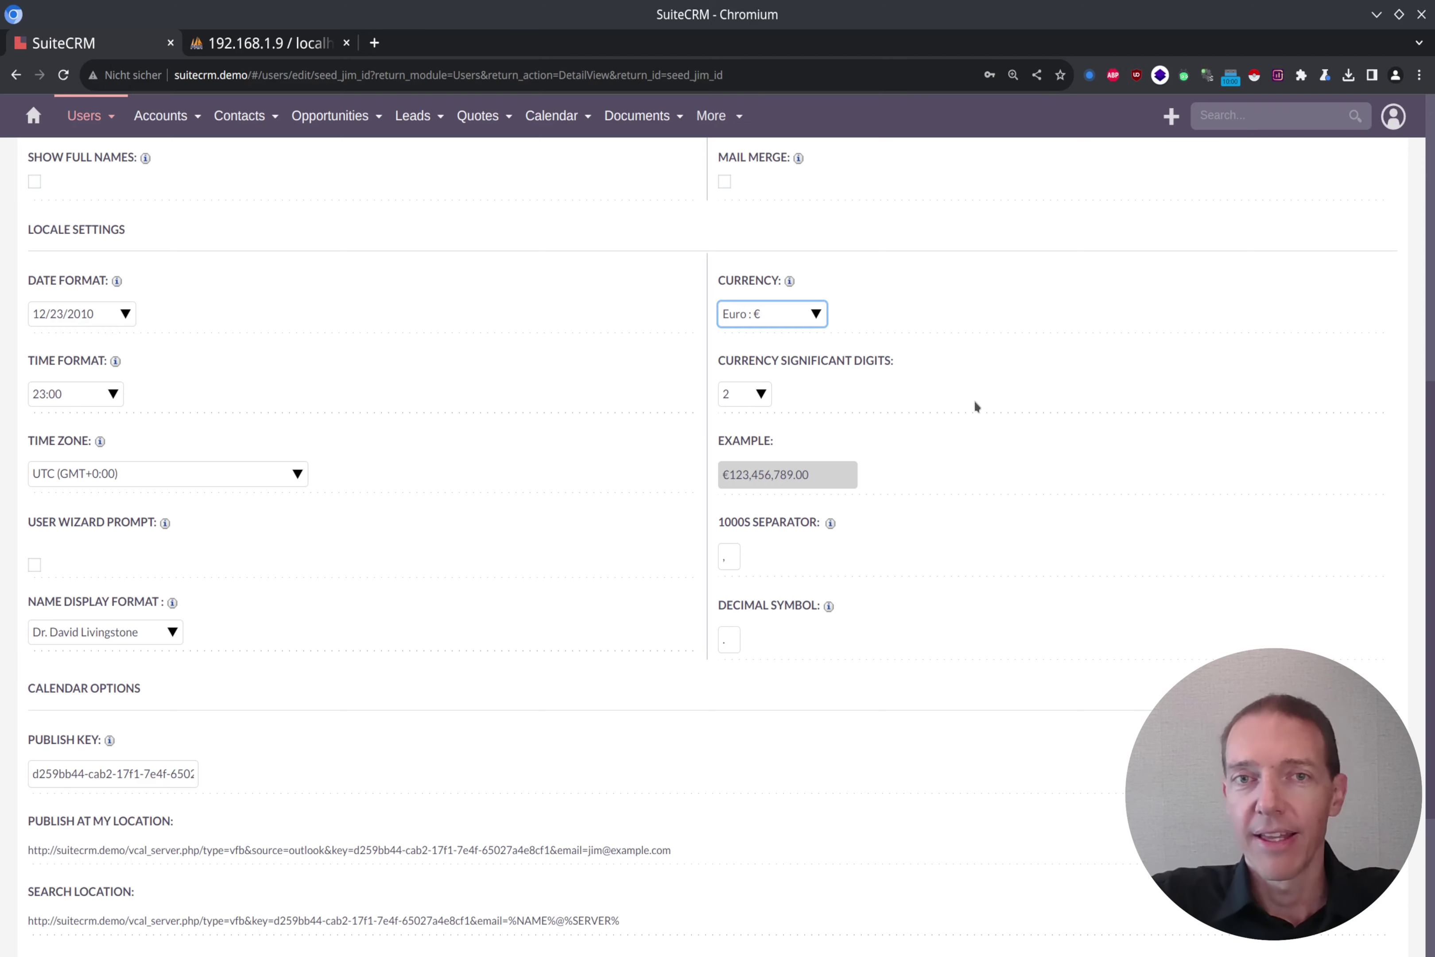
scroll(982, 418, "up", 8)
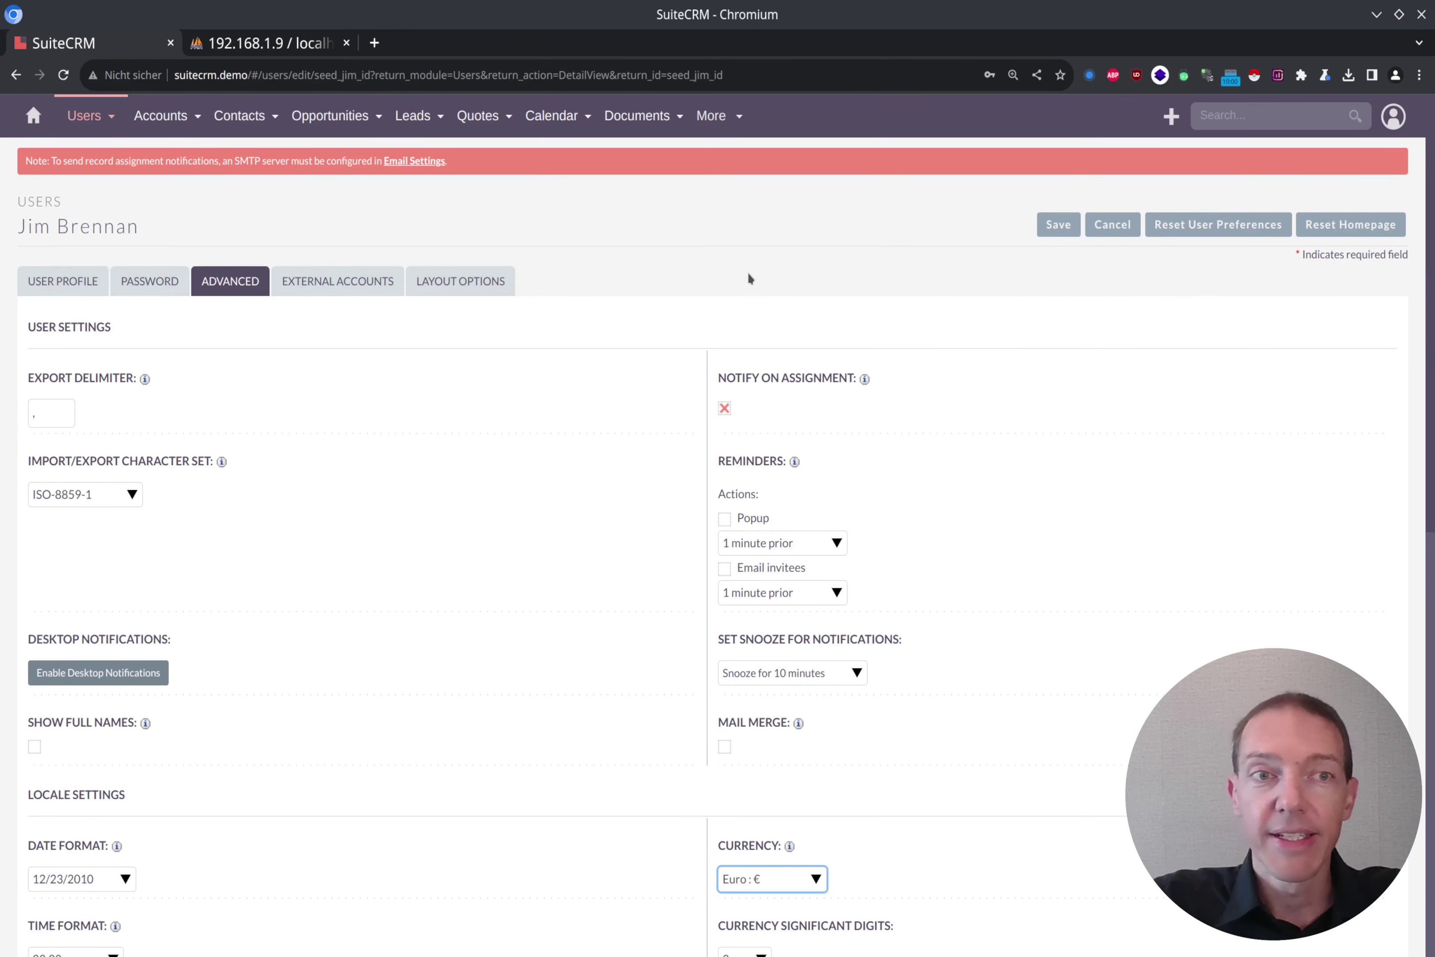
left_click(1111, 226)
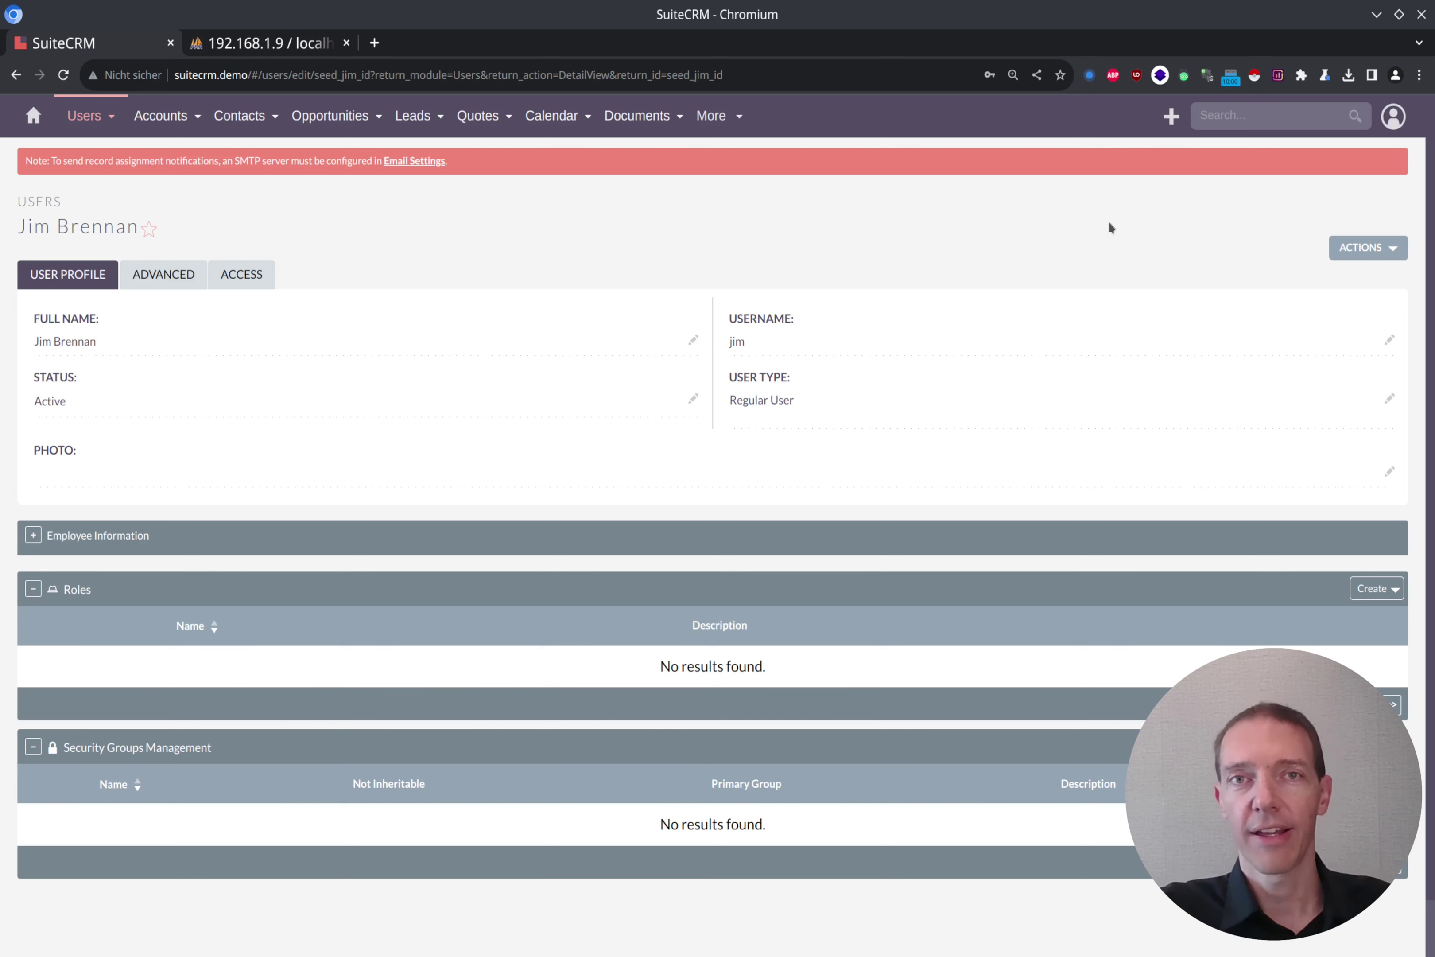
Open the logged-in administrator's own profile for editing and pick US Dollar as the currency in its advanced locale settings
mouse_move(1393, 116)
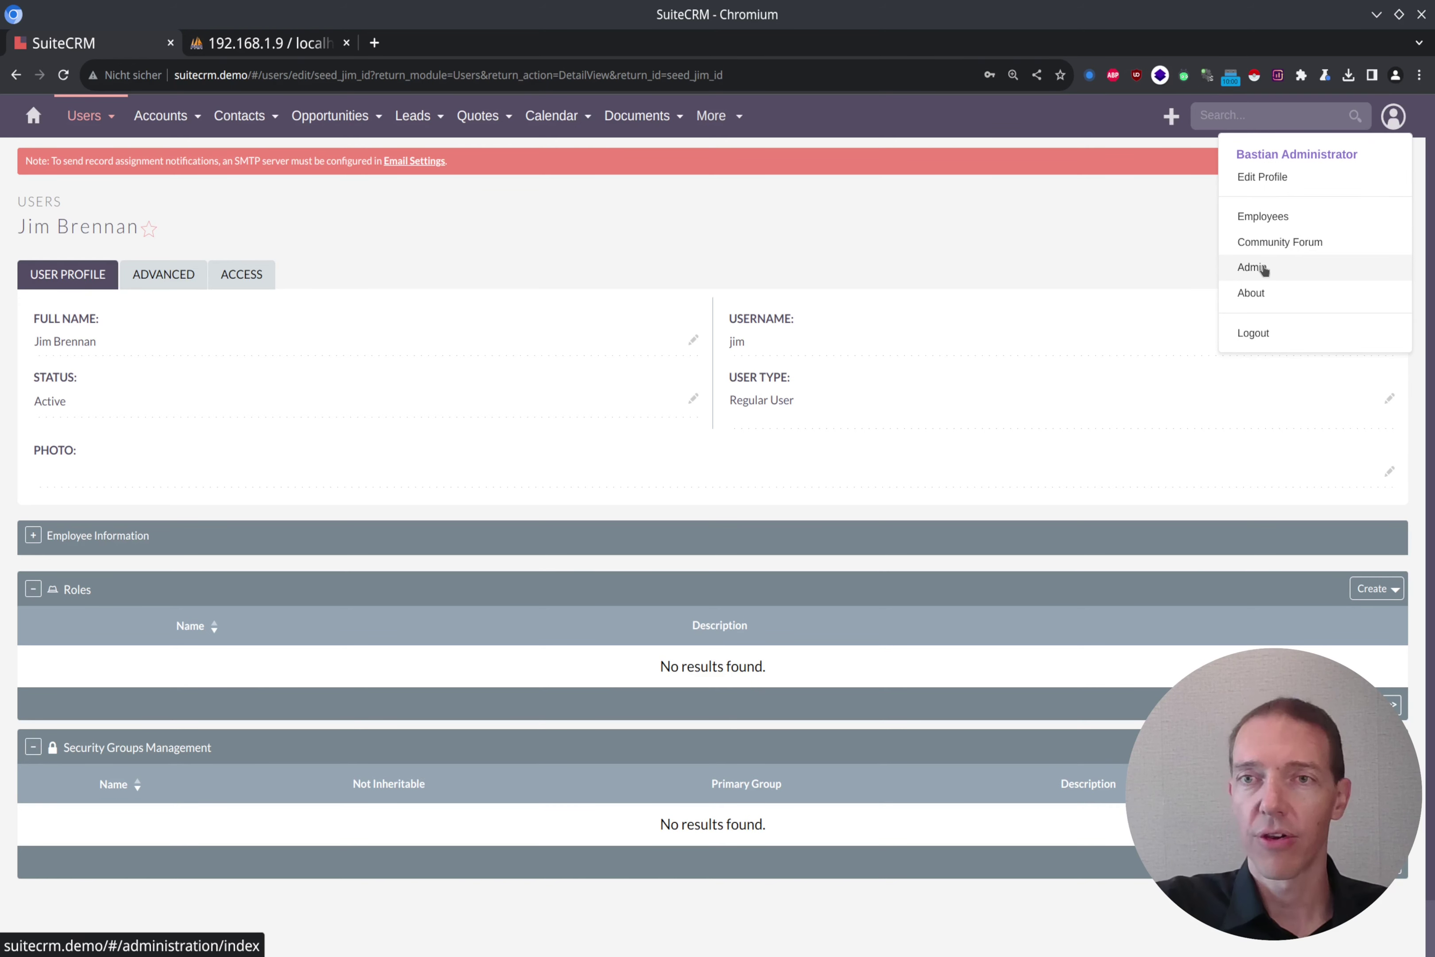
left_click(1263, 177)
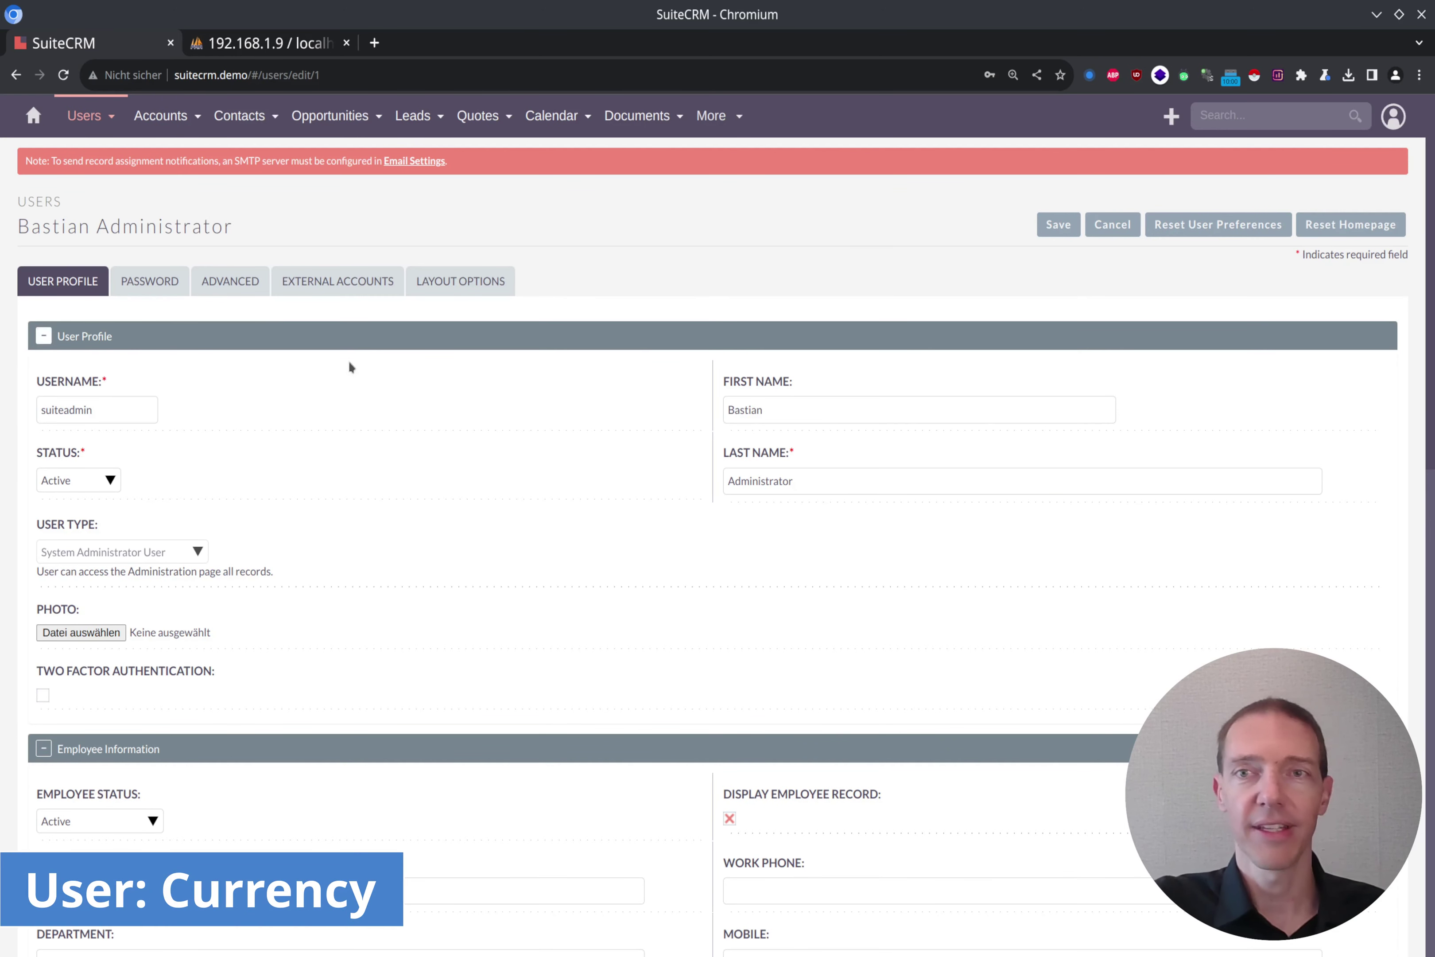
left_click(243, 283)
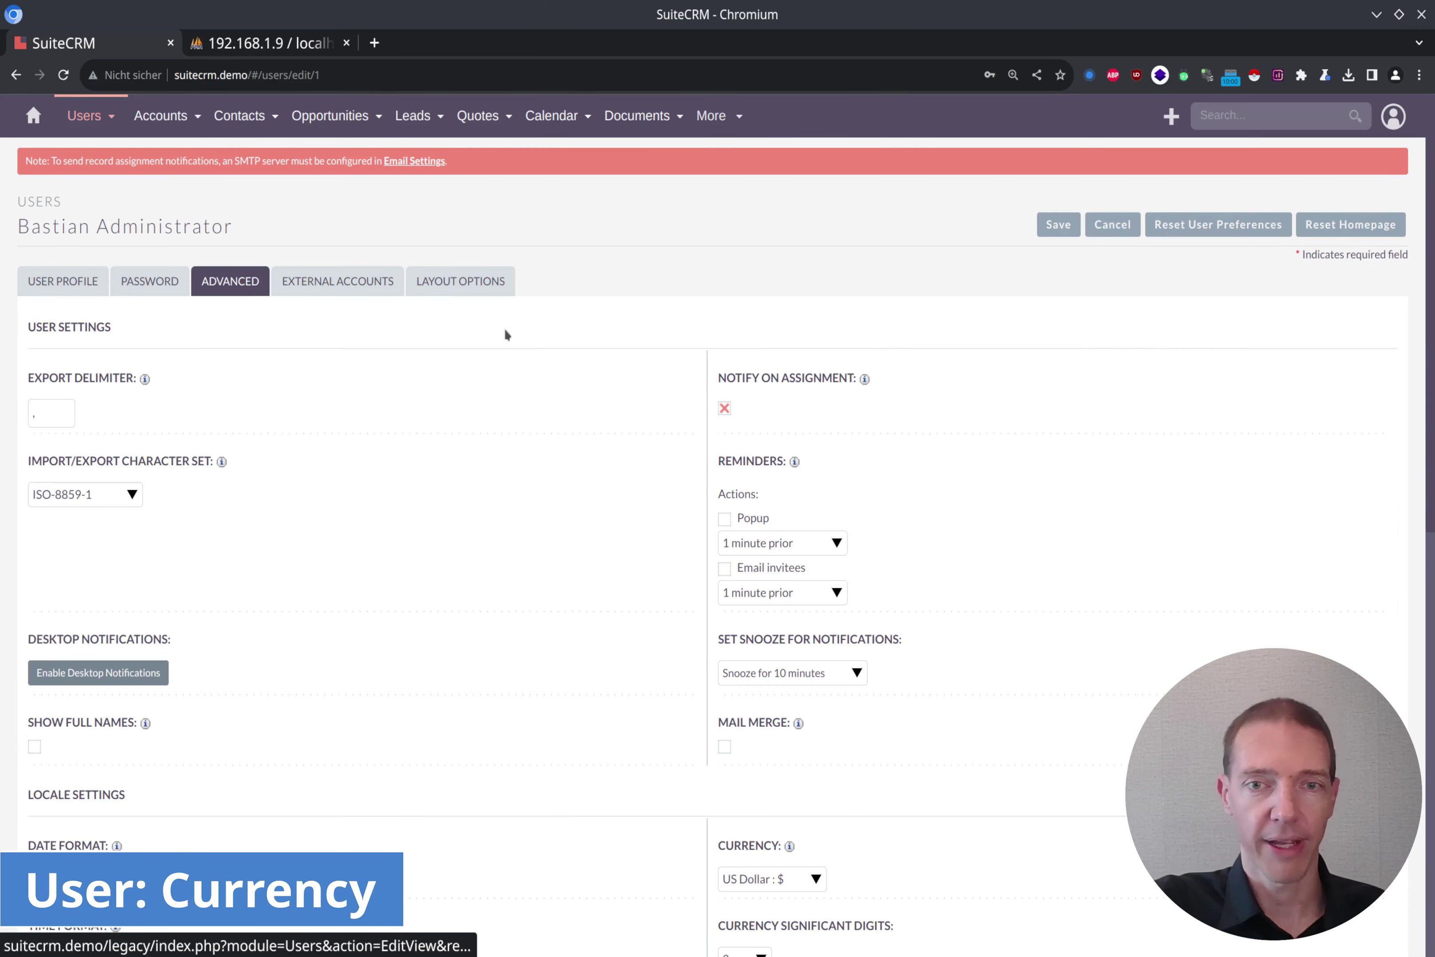
scroll(503, 330, "down", 5)
left_click(797, 416)
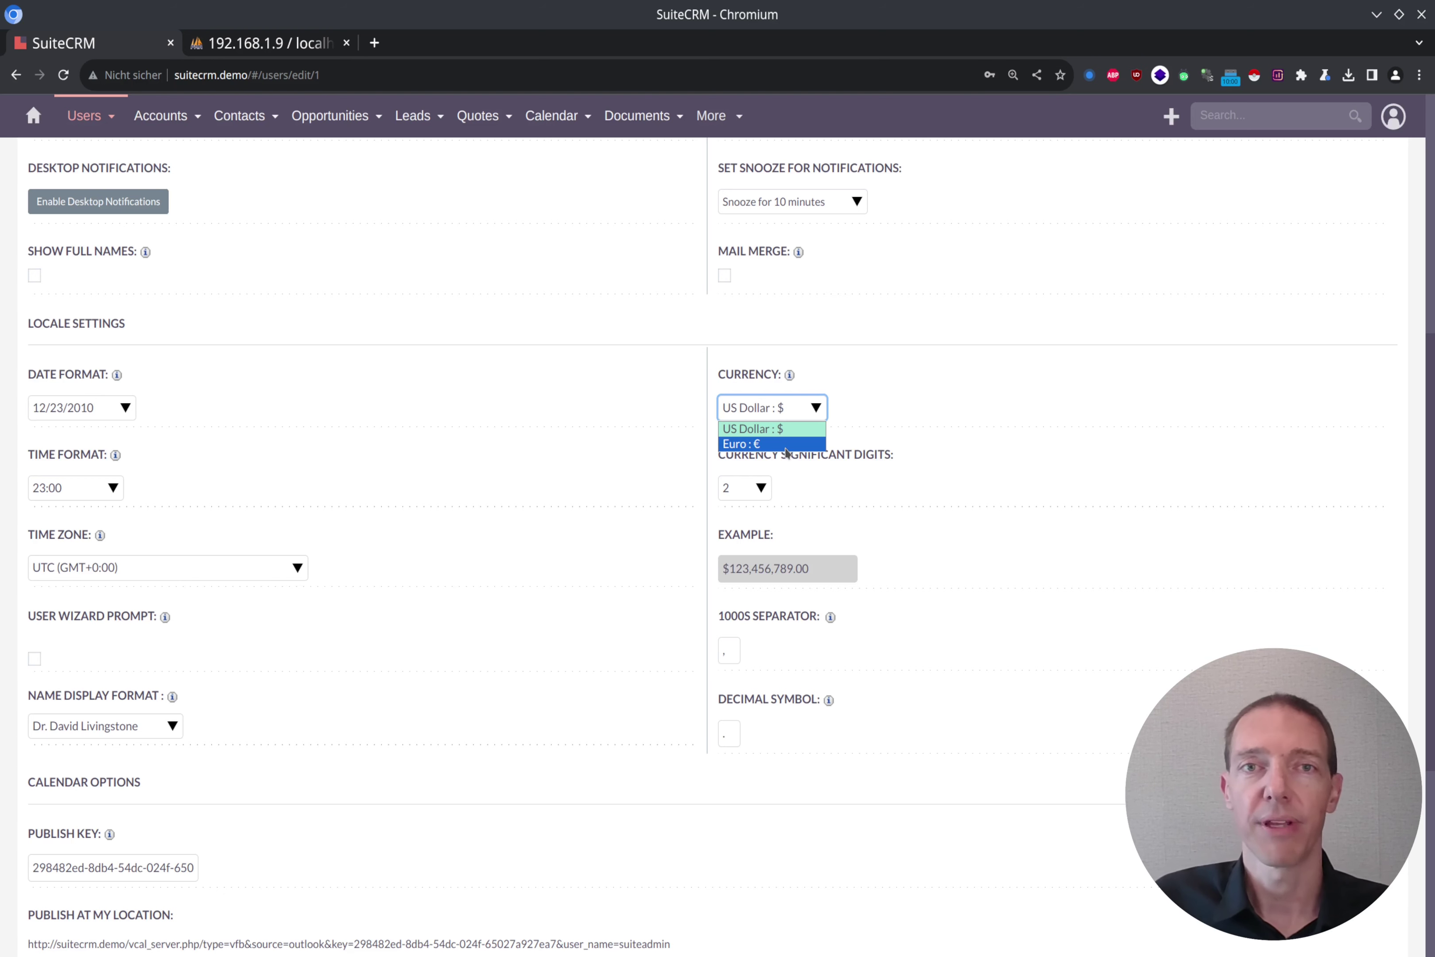
left_click(803, 430)
scroll(1002, 405, "up", 8)
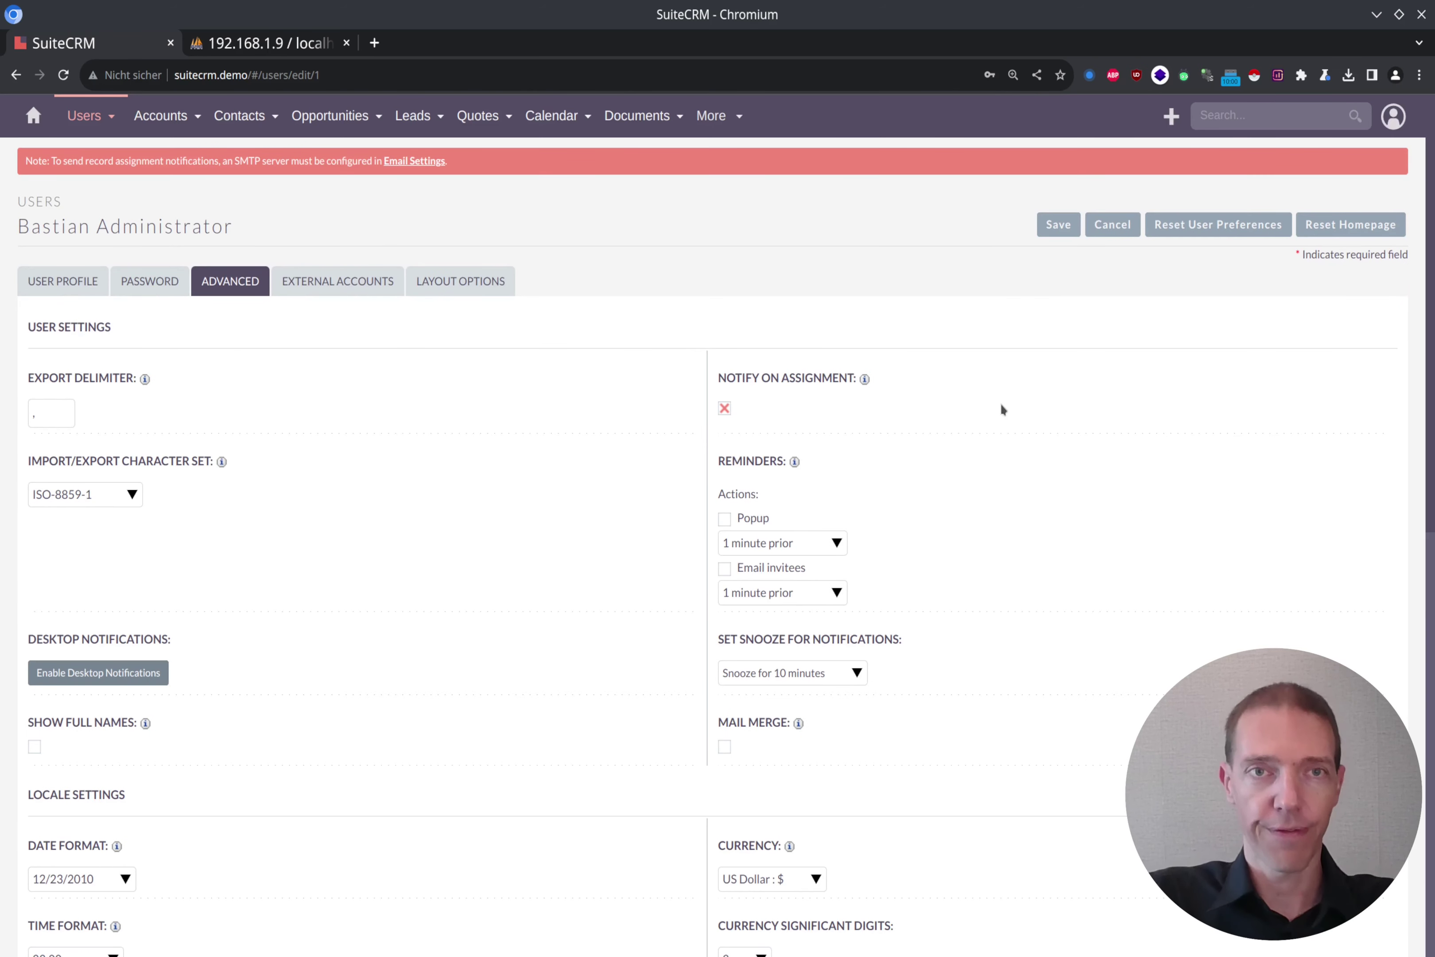